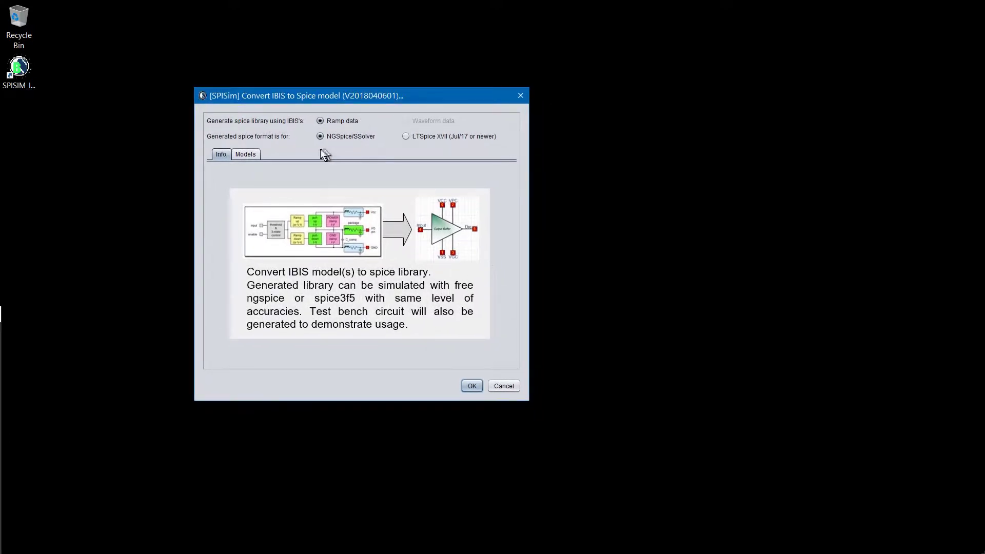
# On the Models tab, replace the default SpcModel.cir output library path with R:\Test.cir.
pyautogui.click(247, 155)
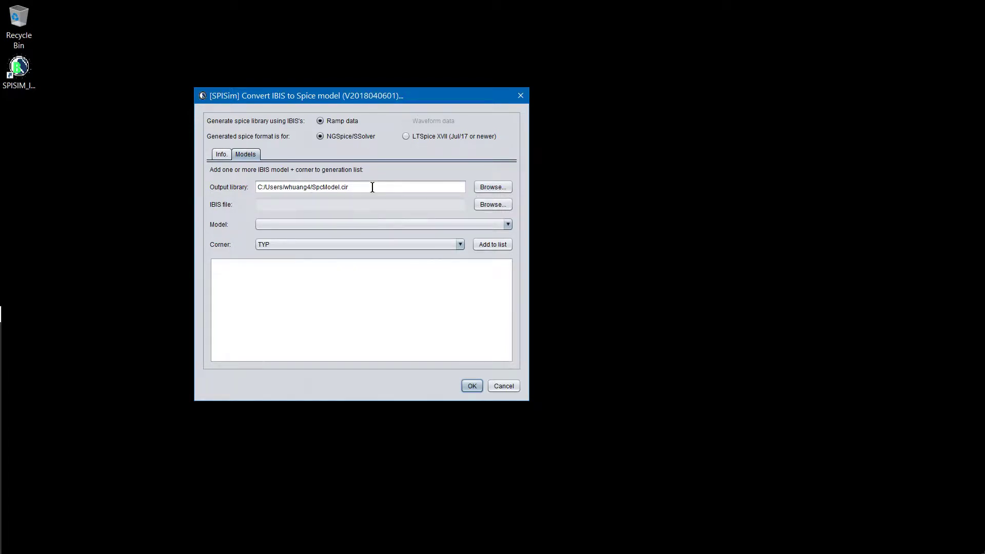
pyautogui.hotkey('alt', 'Tab')
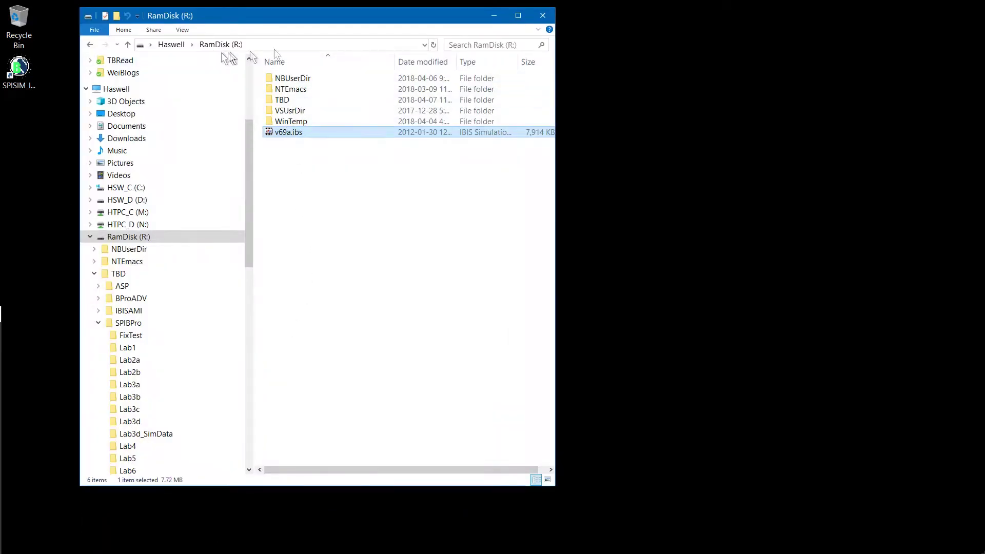
pyautogui.click(494, 16)
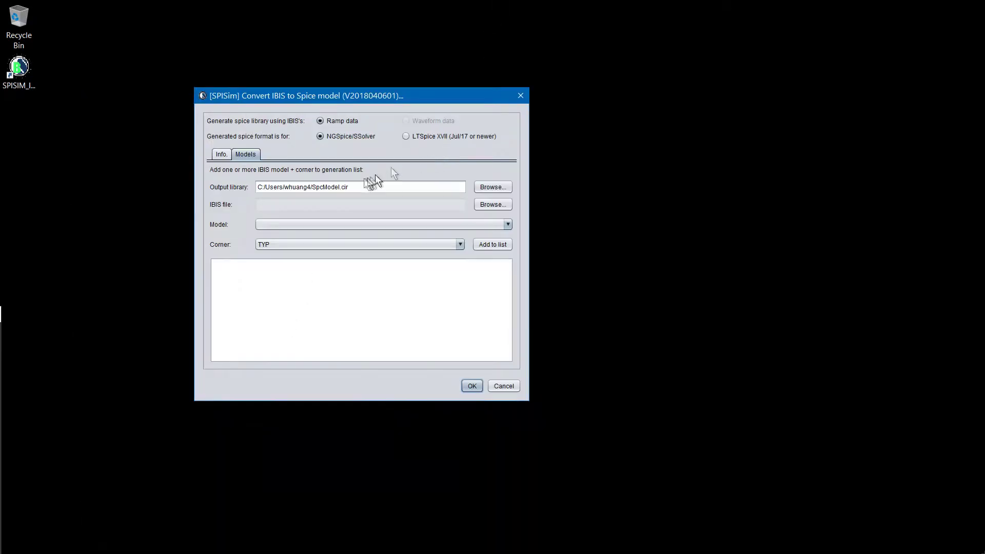
pyautogui.moveTo(359, 187); pyautogui.dragTo(279, 179)
pyautogui.write('R:\\Test')
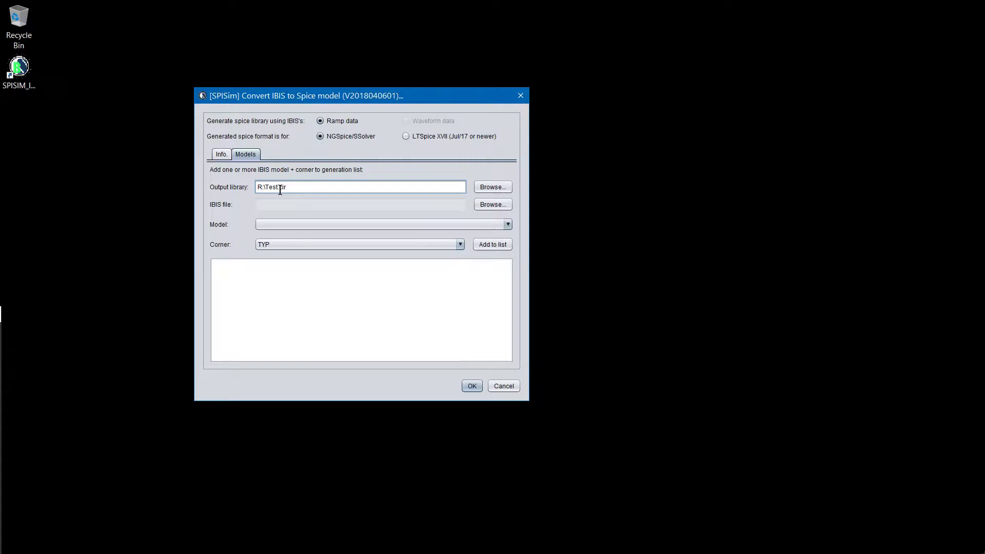
# Browse to the R: drive and pick v69a.ibs as the IBIS file to convert.
pyautogui.click(494, 206)
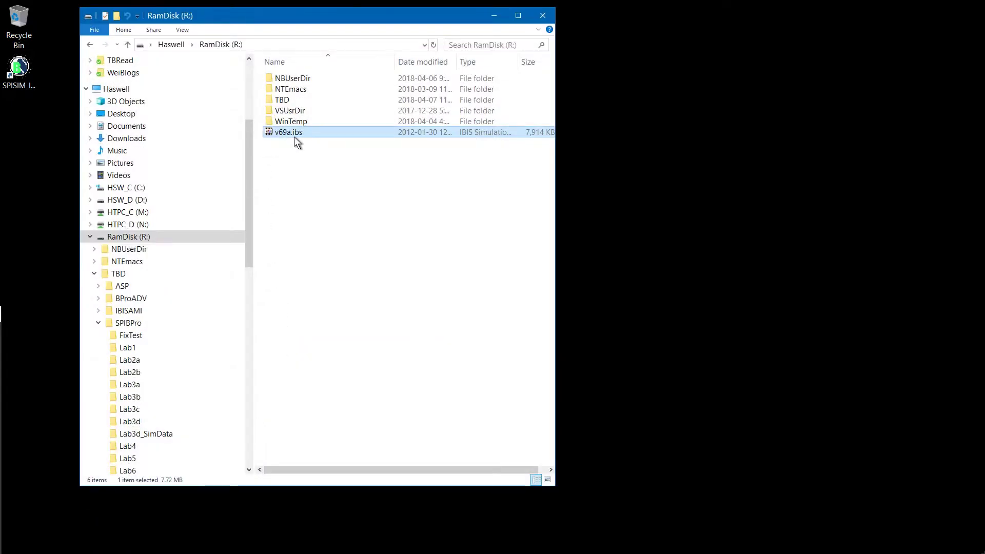
pyautogui.click(494, 16)
pyautogui.click(409, 276)
pyautogui.write('R:\\')
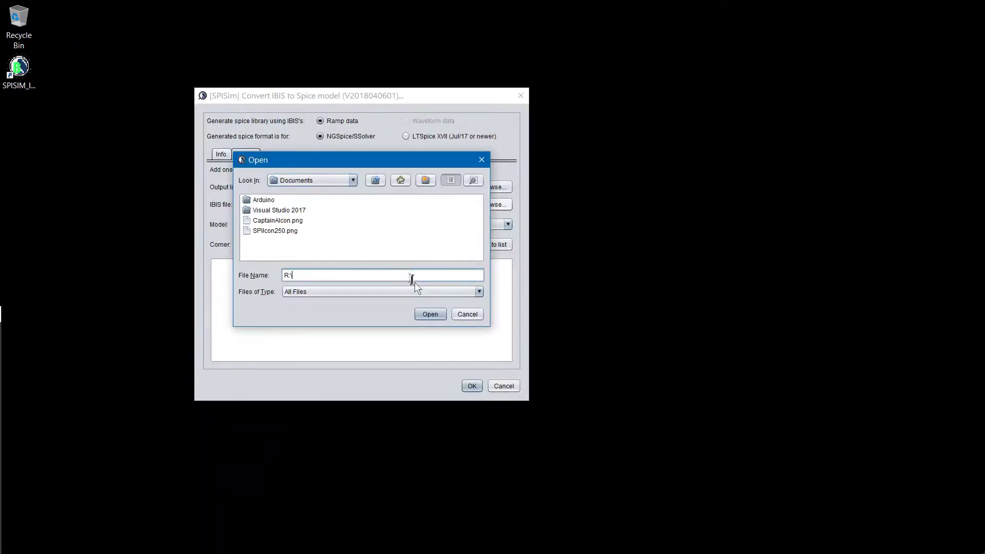
pyautogui.click(429, 314)
pyautogui.doubleClick(271, 248)
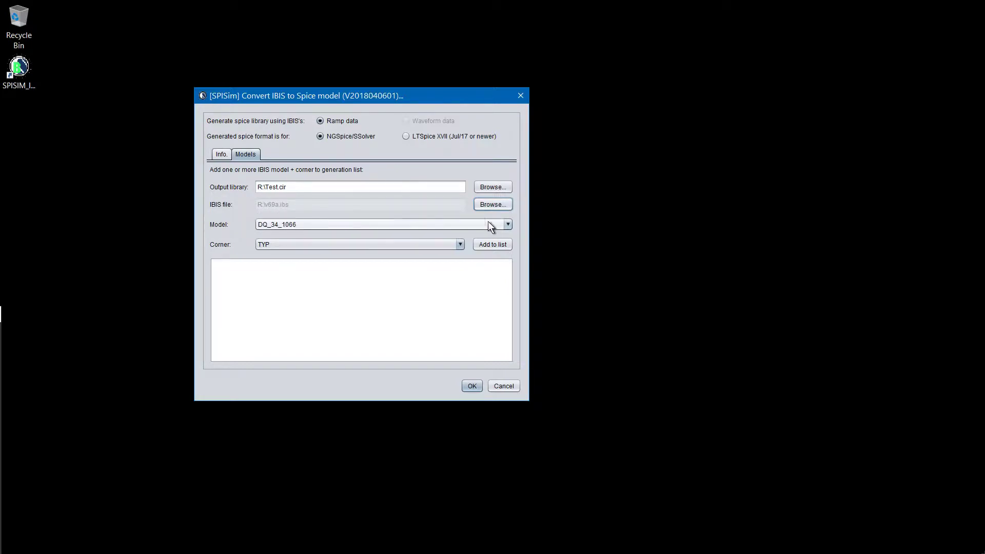
# Add DQ_34_1066 at the MIN and MAX corners to the generation list.
pyautogui.moveTo(422, 99); pyautogui.dragTo(376, 78)
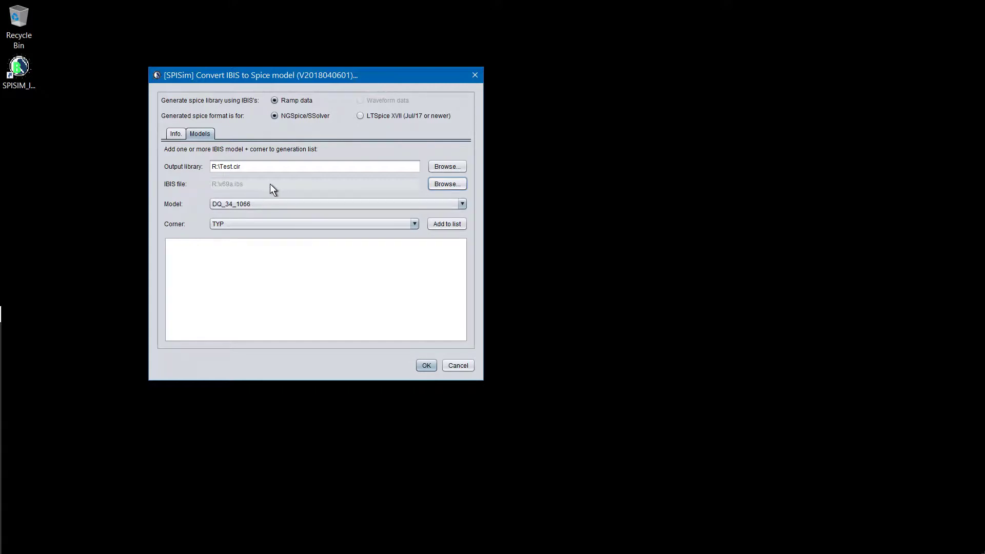
pyautogui.click(297, 221)
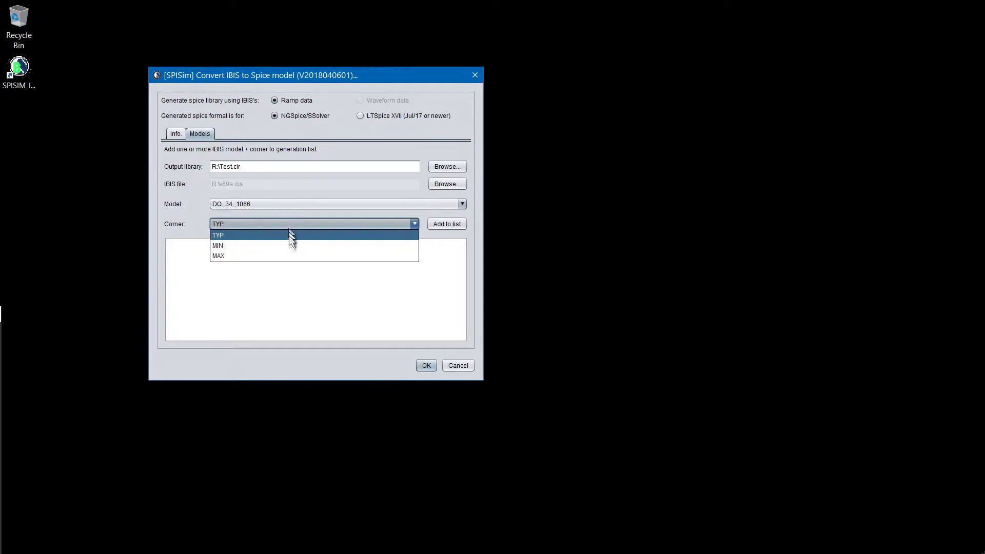
pyautogui.click(289, 245)
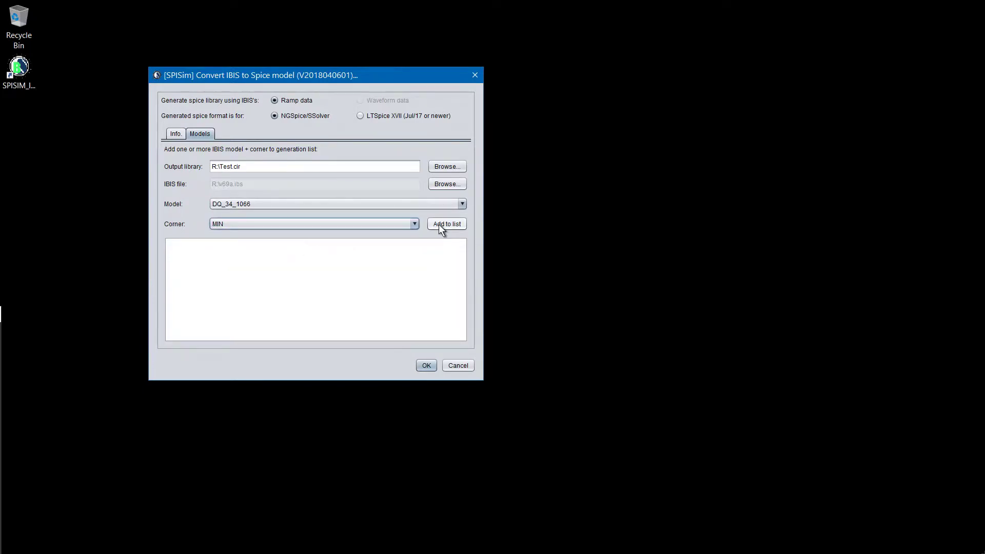
pyautogui.click(440, 227)
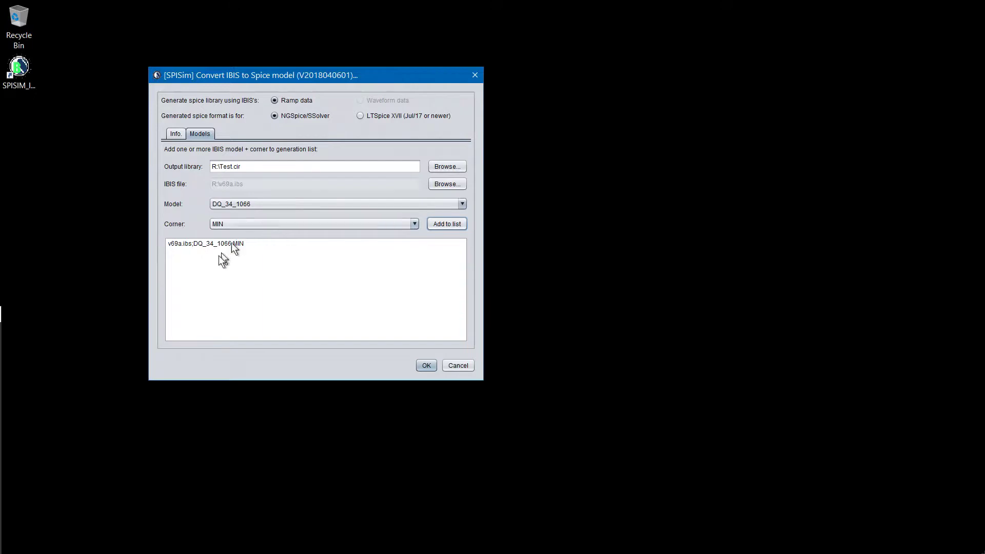
pyautogui.click(264, 225)
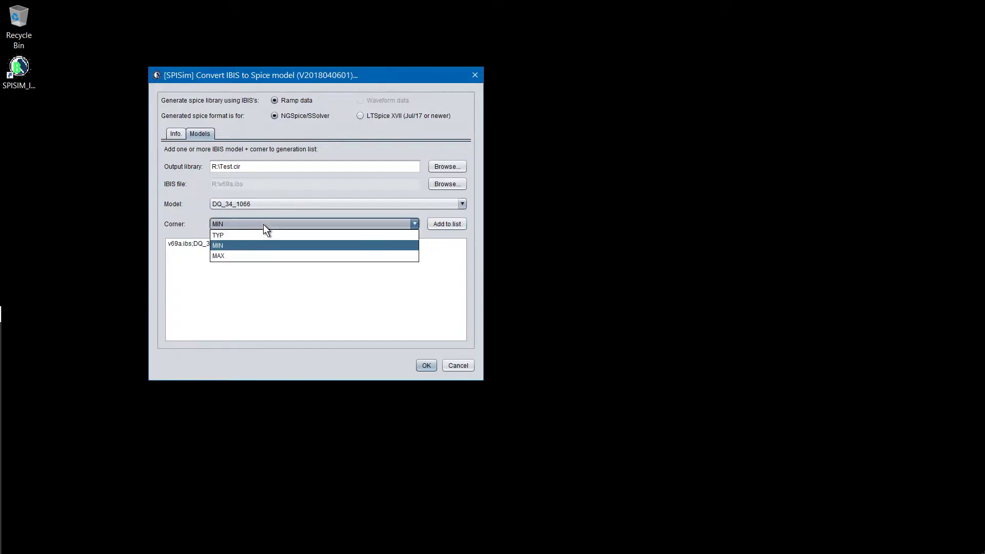
pyautogui.click(253, 255)
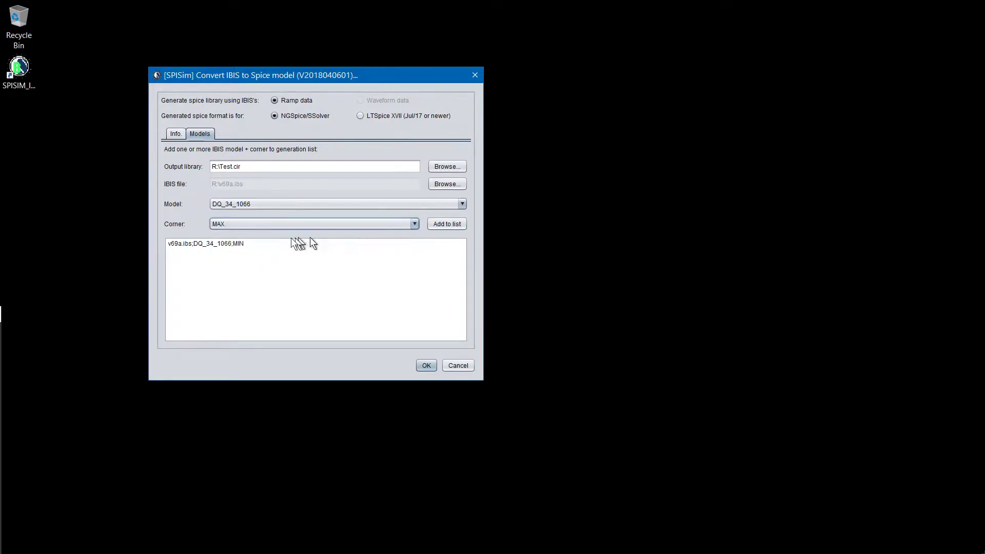
pyautogui.click(460, 225)
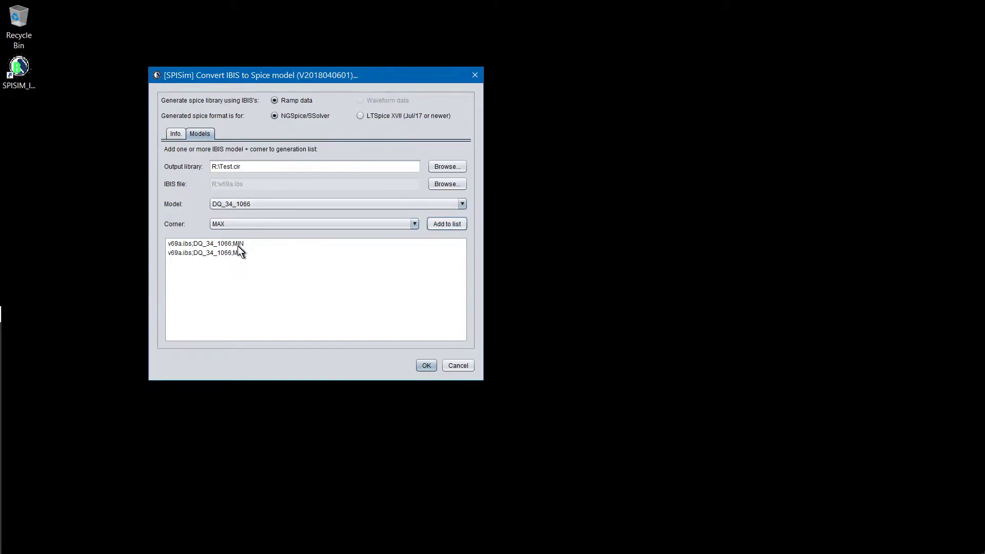
# Add model DQ_40_1066 at the TYP corner to the generation list.
pyautogui.click(254, 204)
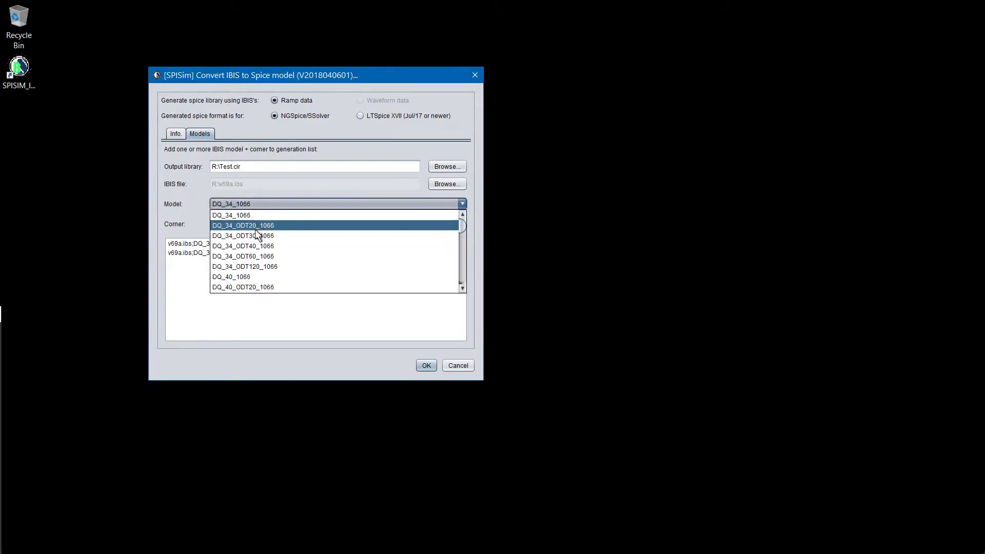
pyautogui.click(251, 278)
pyautogui.click(273, 224)
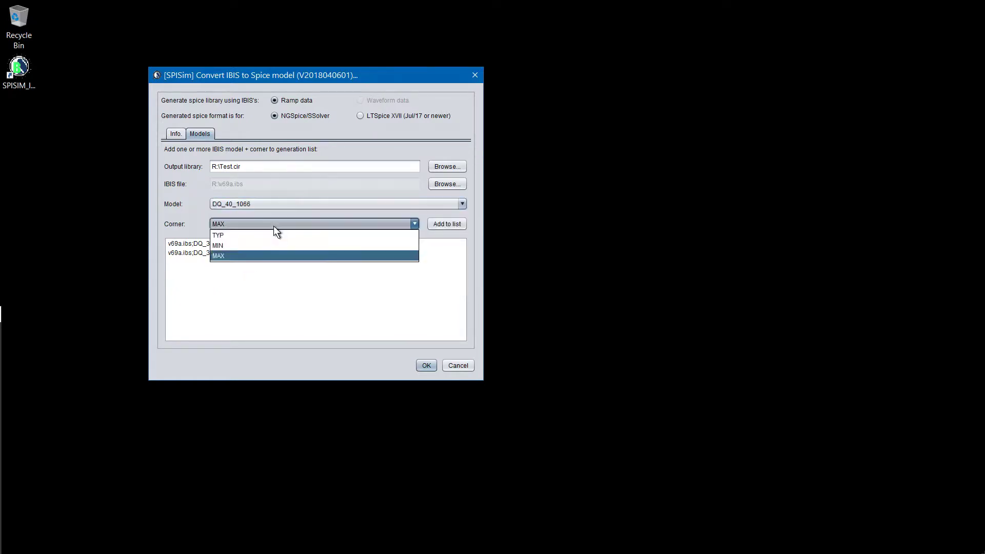
pyautogui.click(270, 236)
pyautogui.click(437, 224)
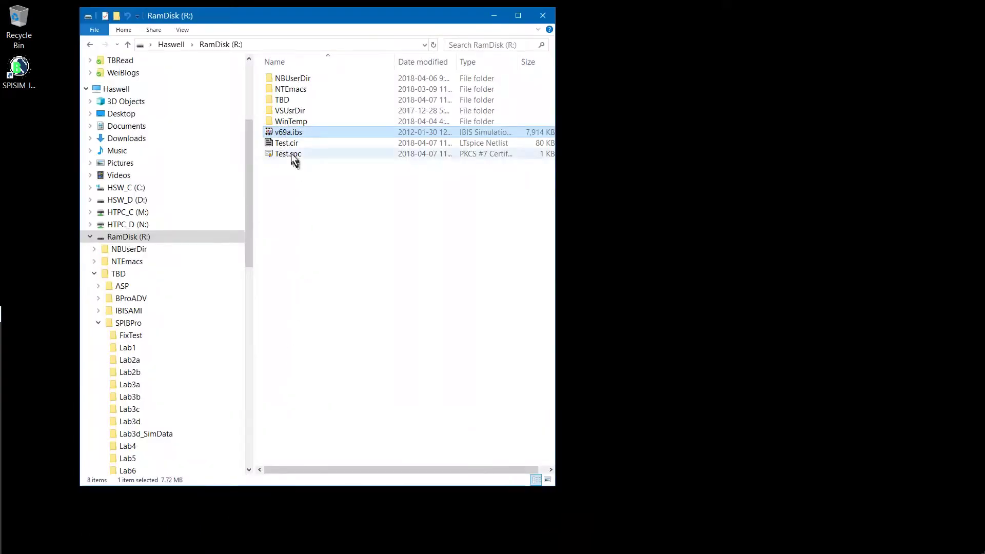
# Open Test.cir from RamDisk (R:) in NTEmacs via its right-click menu.
pyautogui.click(288, 146)
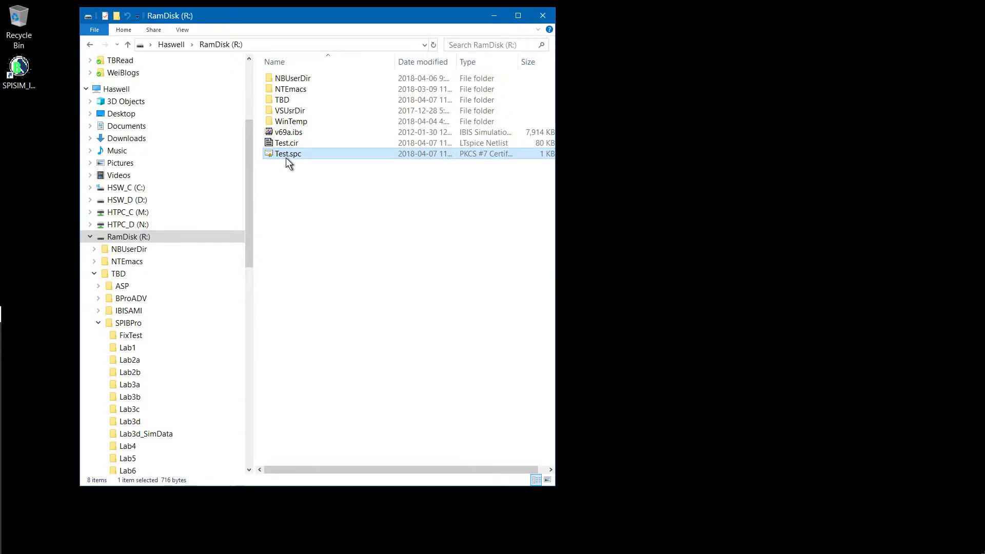
pyautogui.rightClick(284, 146)
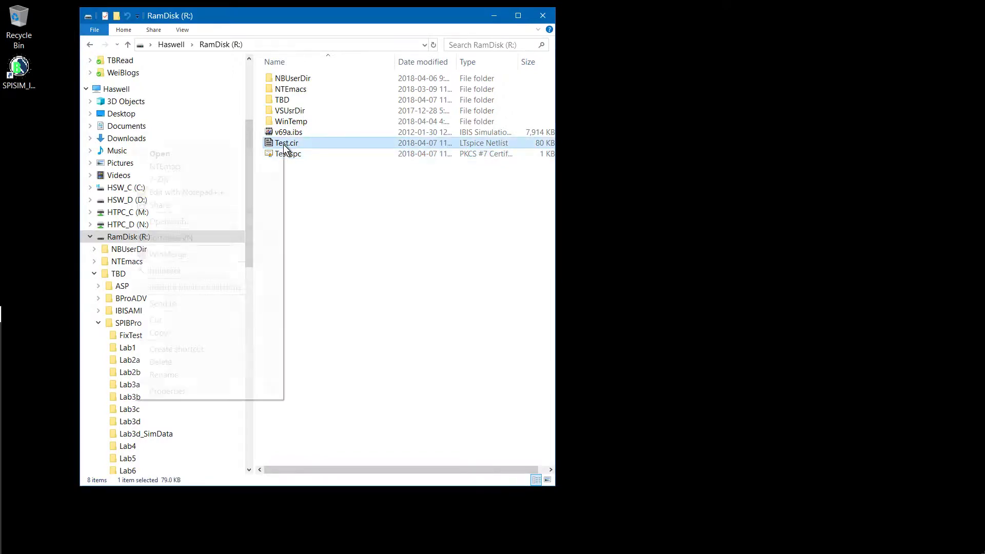
pyautogui.click(261, 170)
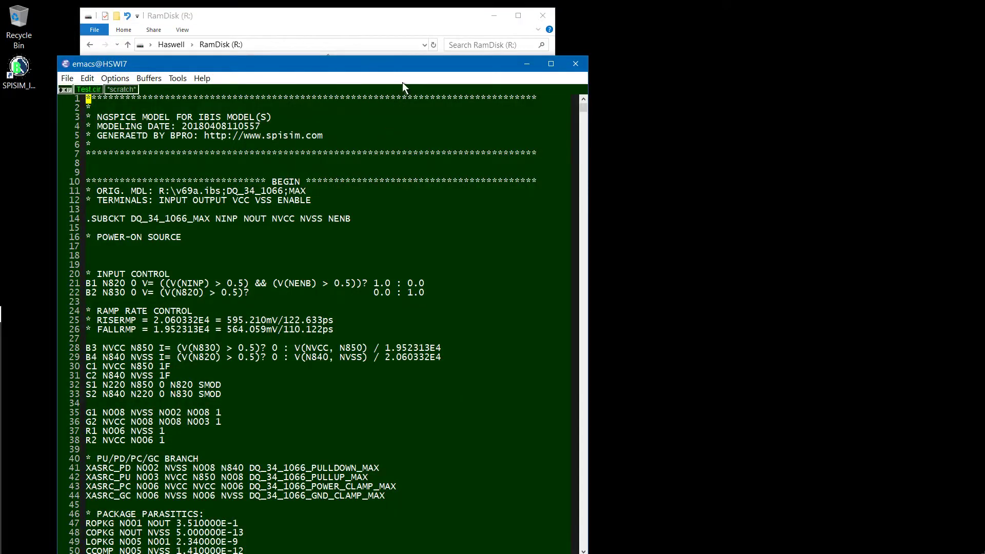
# Examine the subcircuit header on line 14 and its NINP, NVCC, NVSS and NENB terminals.
pyautogui.moveTo(405, 69); pyautogui.dragTo(371, 17)
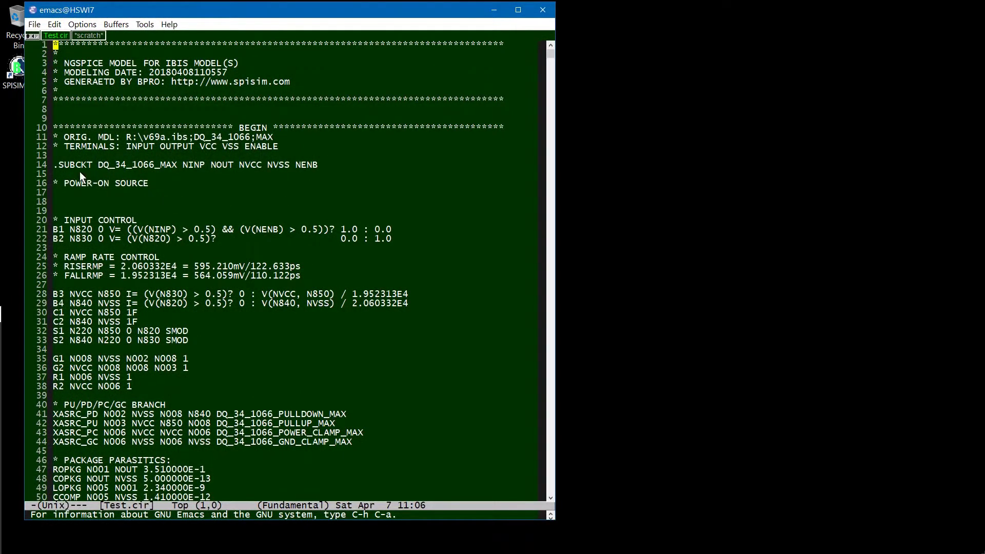
pyautogui.moveTo(98, 165); pyautogui.dragTo(169, 165)
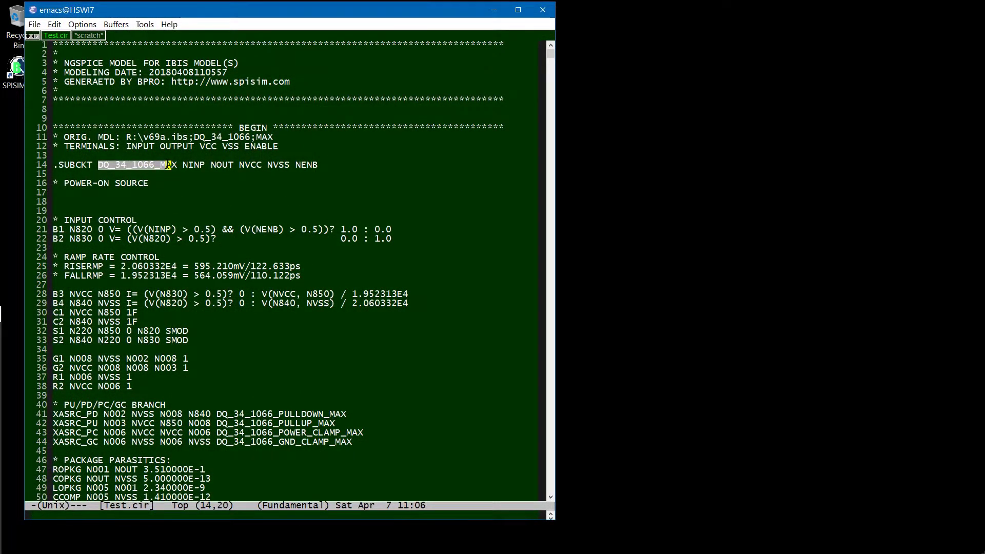
pyautogui.click(191, 165)
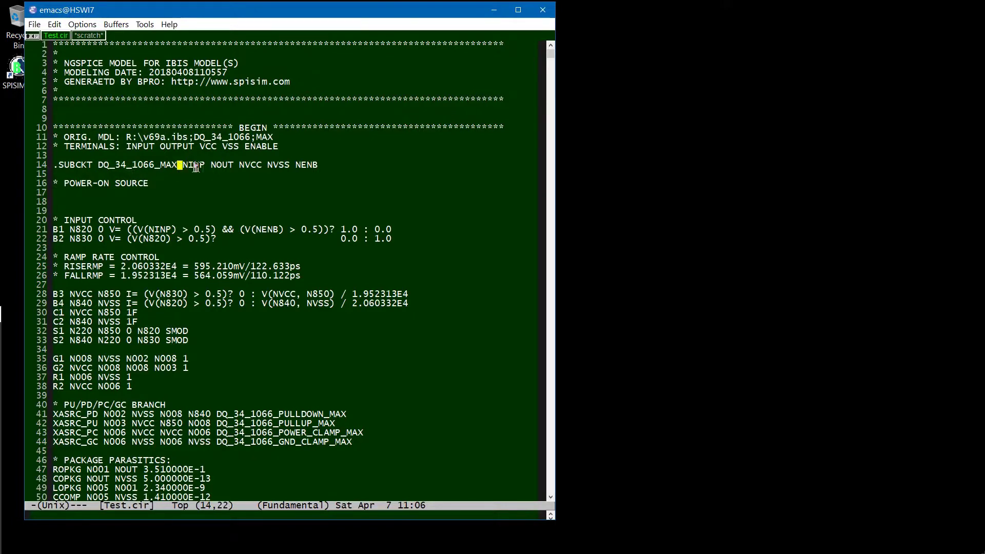
pyautogui.click(246, 164)
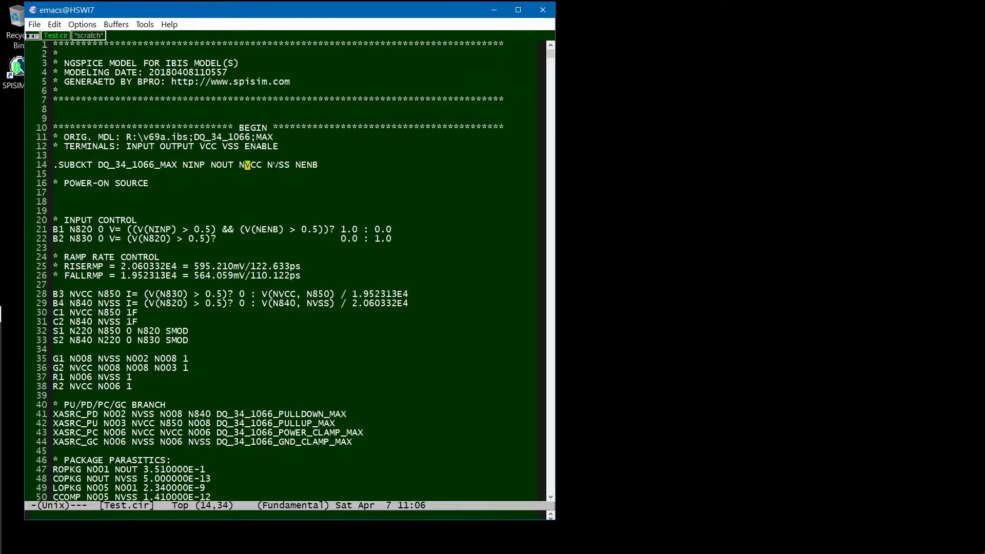
pyautogui.click(275, 165)
pyautogui.click(304, 165)
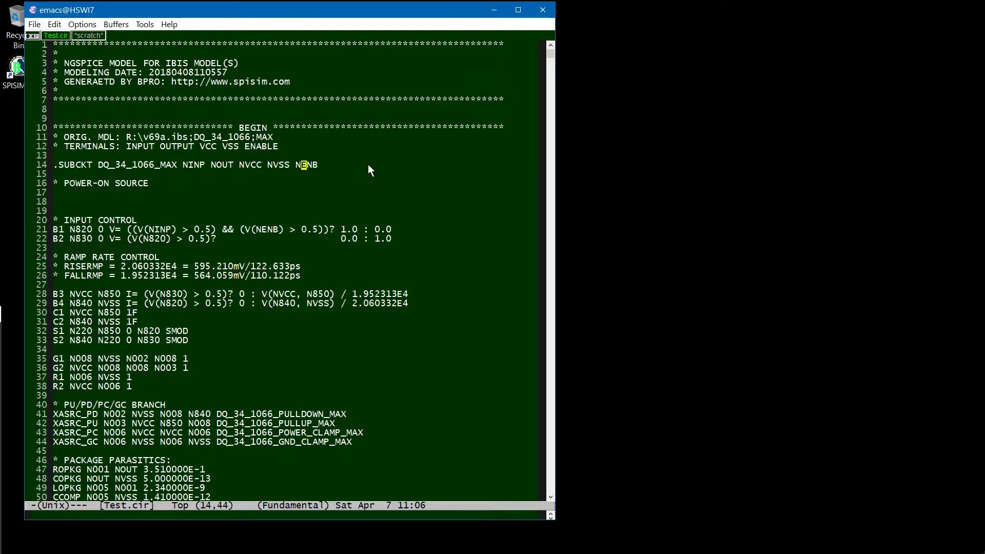
pyautogui.hotkey('ctrl', 'a')
# Search for '.subckt dq' from the top, stepping from DQ_34_1066_MIN to DQ_40_1066_TYP.
pyautogui.hotkey('ctrl', 's')
pyautogui.write('.subckt')
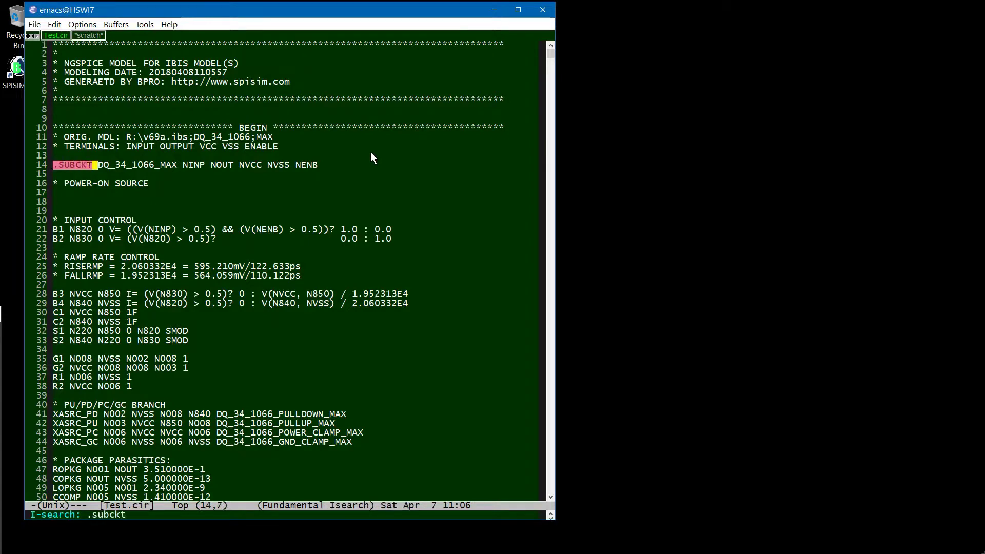
pyautogui.hotkey('ctrl', 's')
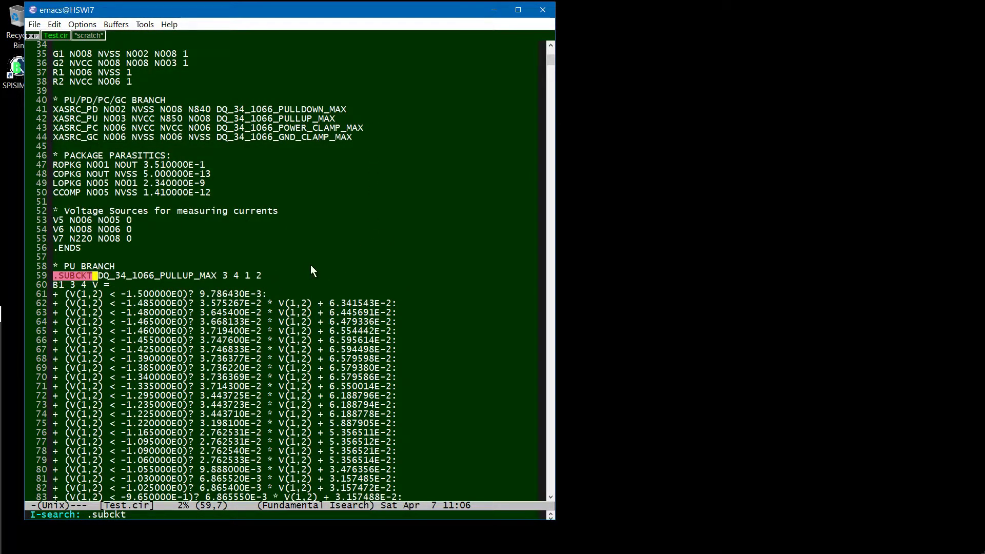
pyautogui.press('alt+less')
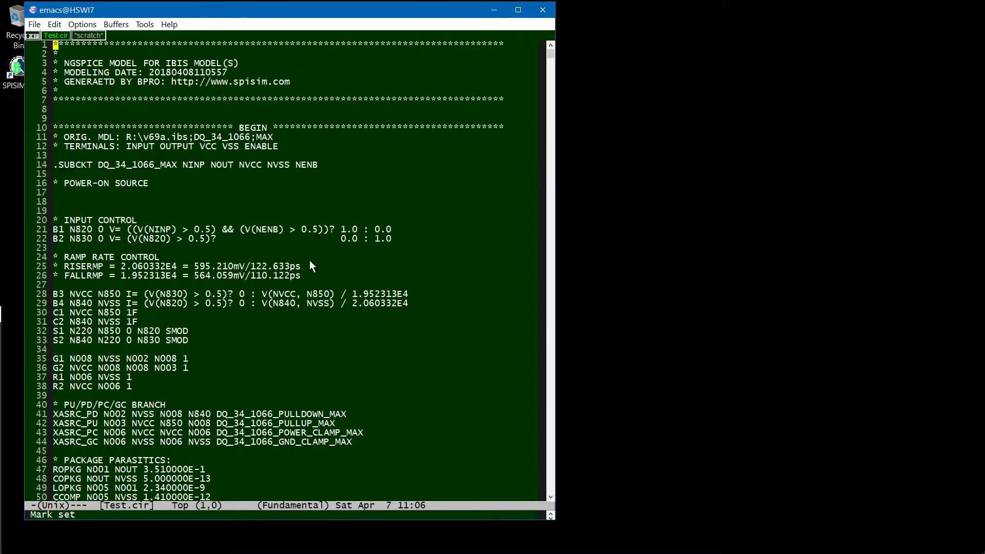
pyautogui.hotkey('ctrl', 's')
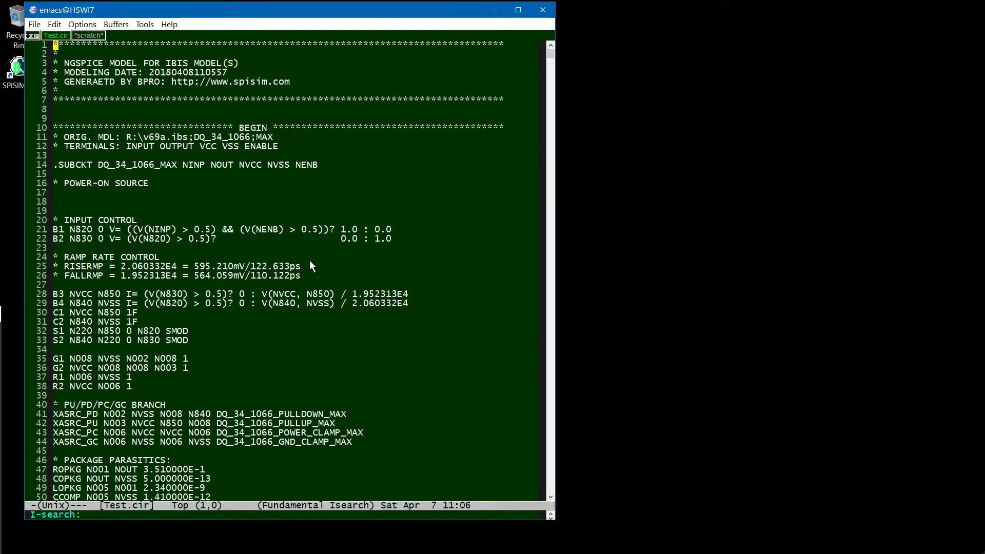
pyautogui.write('.subck')
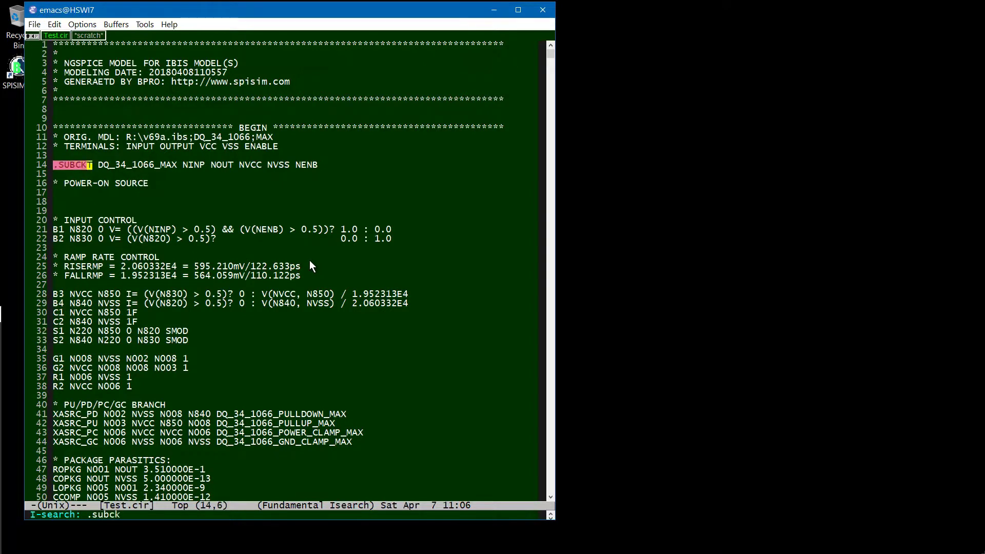
pyautogui.write('t dq')
pyautogui.press('BackSpace')
pyautogui.write('dq')
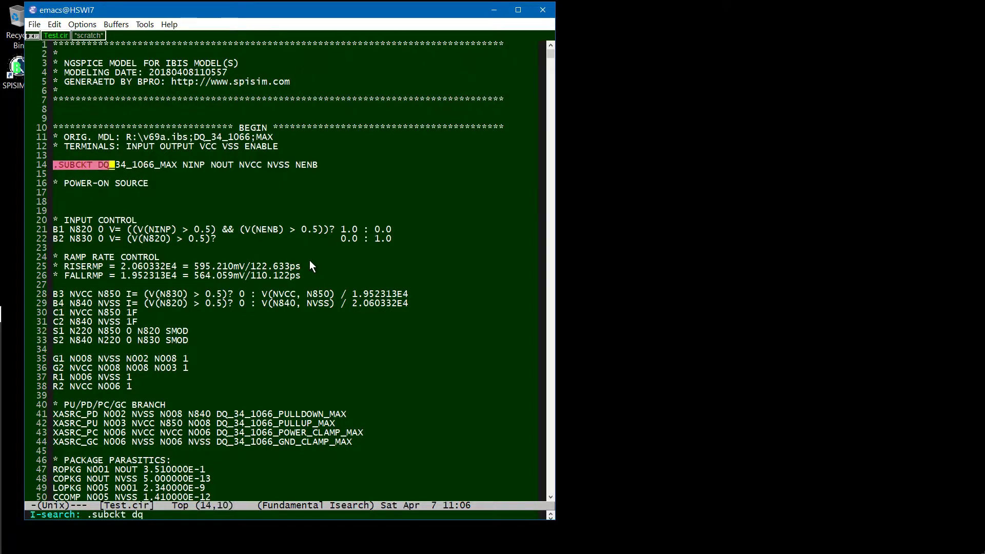
pyautogui.hotkey('ctrl', 's')
pyautogui.hotkey('ctrl', 's')
pyautogui.hotkey('ctrl', 's')
pyautogui.hotkey('ctrl', 's')
pyautogui.hotkey('ctrl', 's')
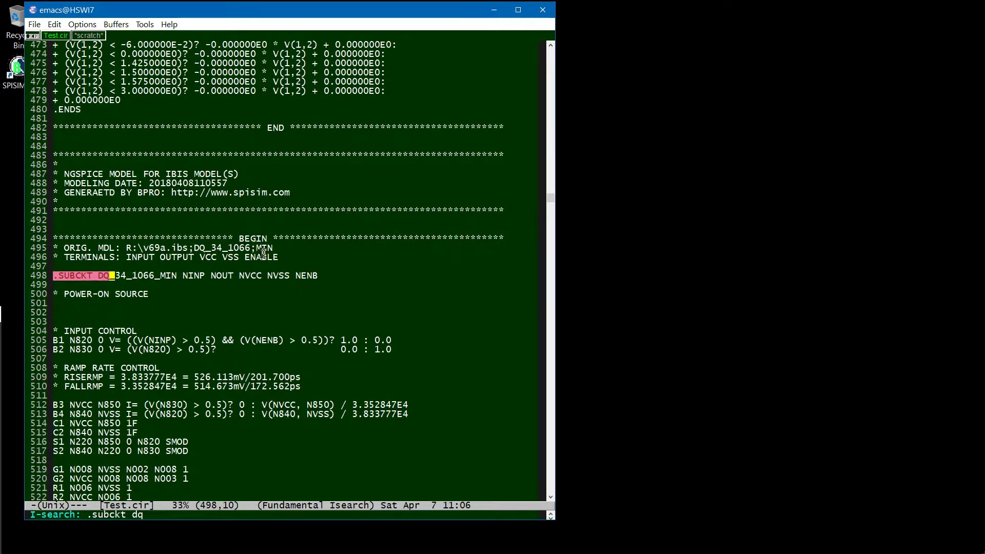
pyautogui.click(229, 277)
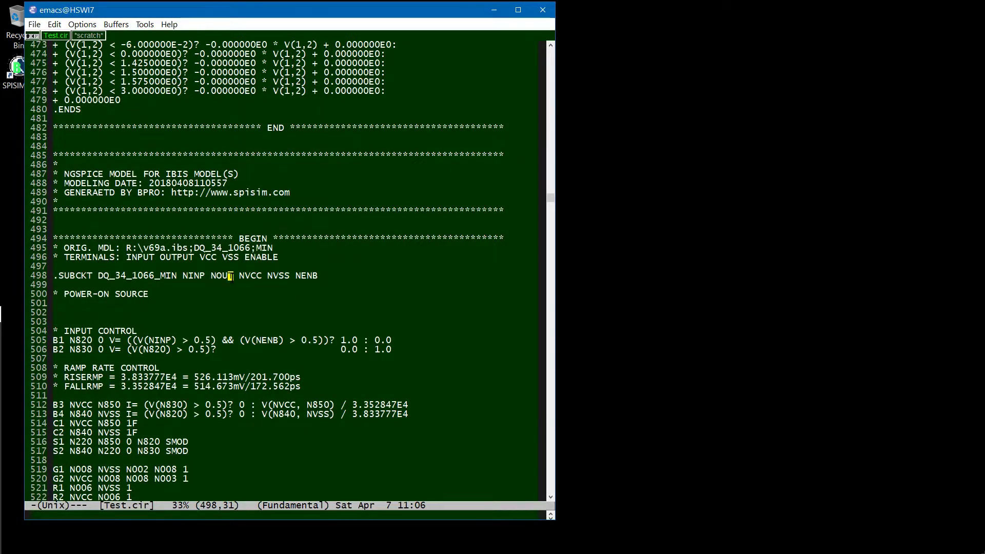
pyautogui.hotkey('ctrl', 's')
pyautogui.hotkey('ctrl', 's')
pyautogui.hotkey('ctrl', 's')
pyautogui.hotkey('ctrl', 's')
pyautogui.hotkey('ctrl', 's')
pyautogui.hotkey('ctrl', 's')
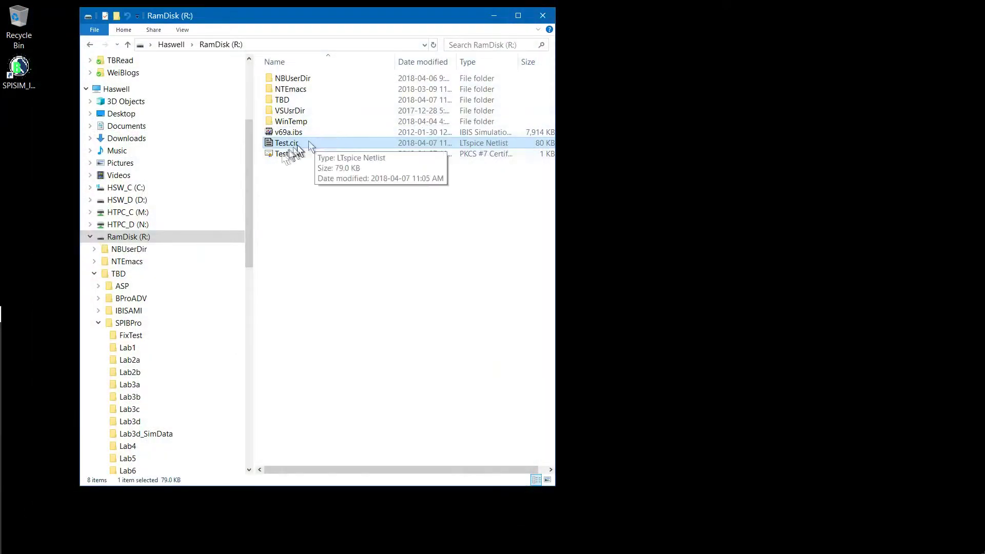
pyautogui.rightClick(281, 154)
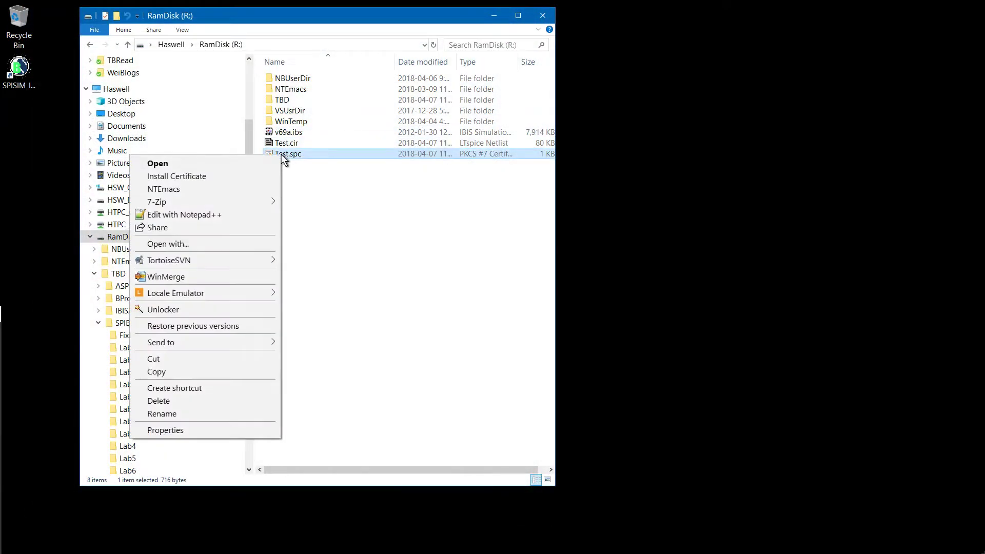
# Open Test.spc in NTEmacs and move its window up-left to review the test bench.
pyautogui.click(238, 190)
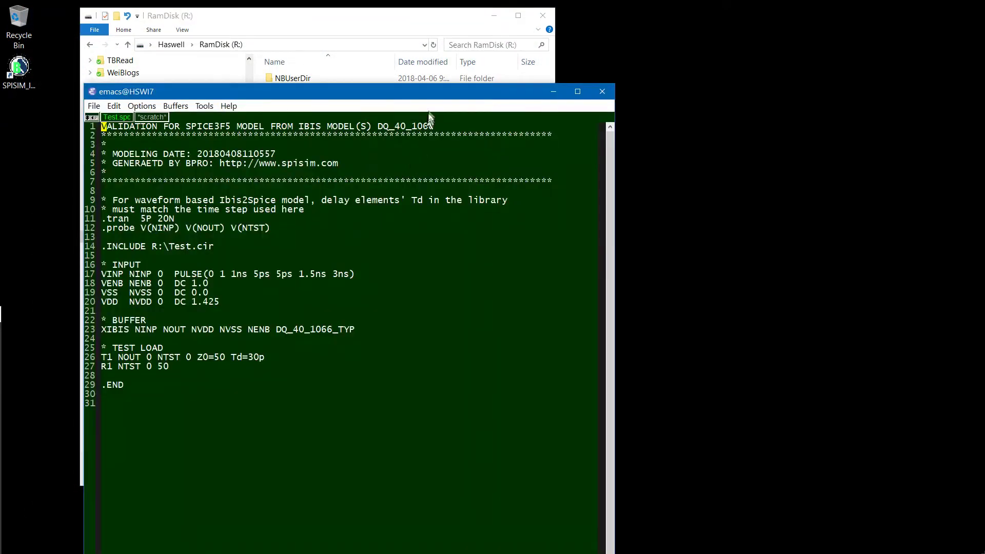
pyautogui.moveTo(430, 94); pyautogui.dragTo(371, 33)
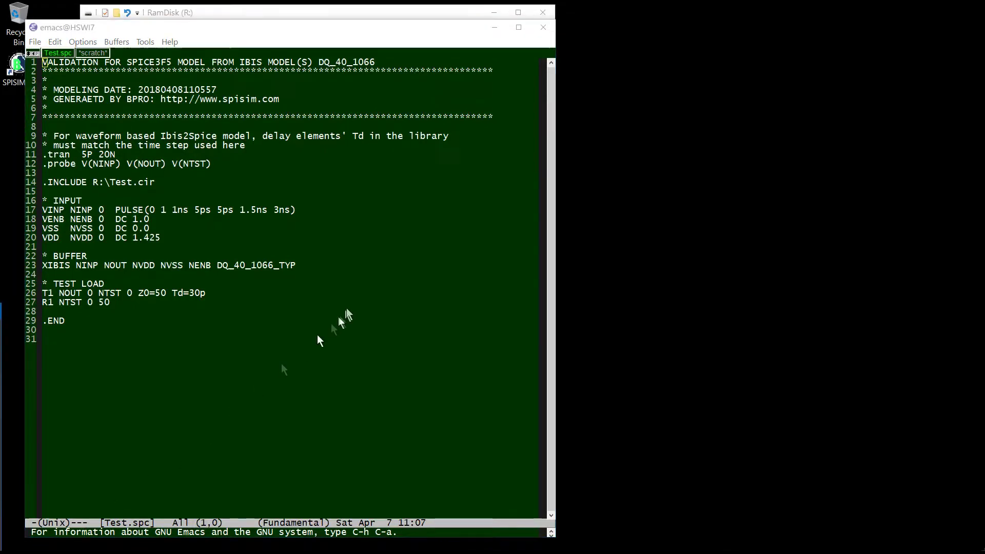
# Close Emacs and simulate R:\Test.spc with Tools > Simulate spice(s).
pyautogui.click(540, 30)
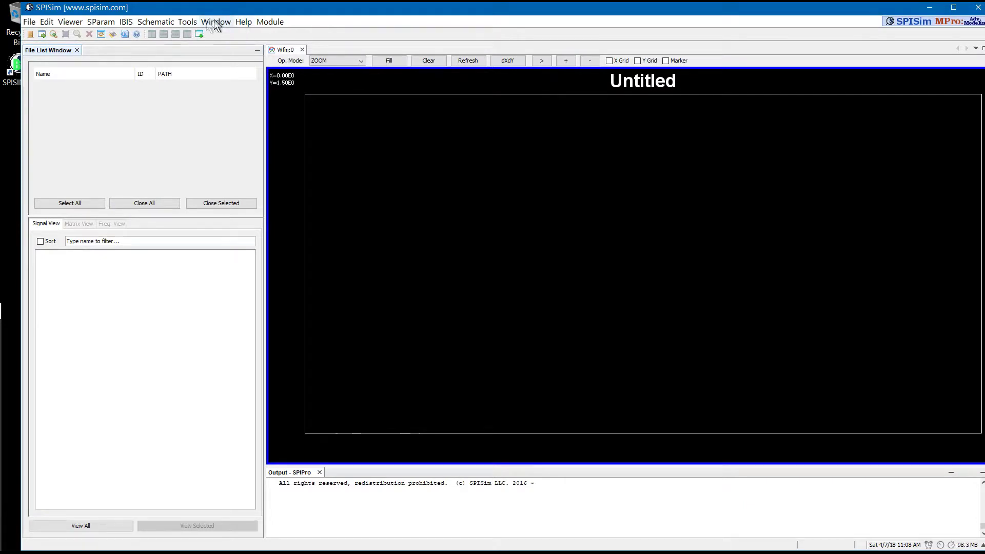
pyautogui.click(188, 21)
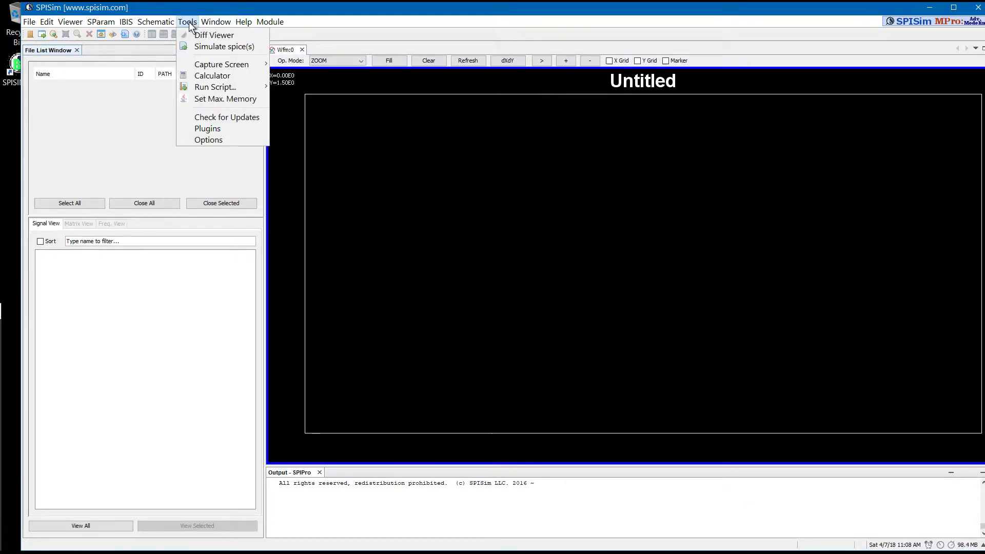
pyautogui.click(201, 47)
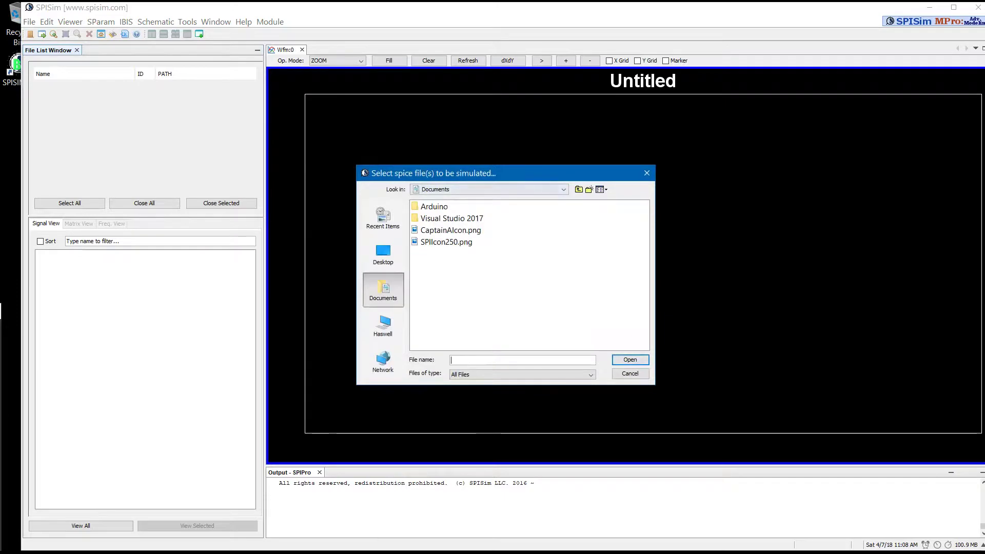
pyautogui.hotkey('alt', 'Tab')
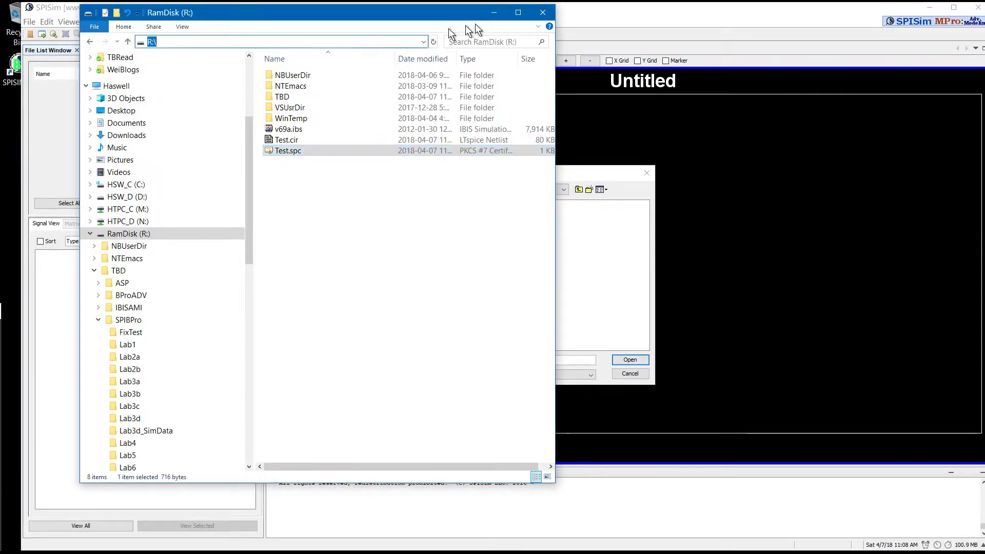
pyautogui.click(493, 12)
pyautogui.click(502, 360)
pyautogui.write('R:\\')
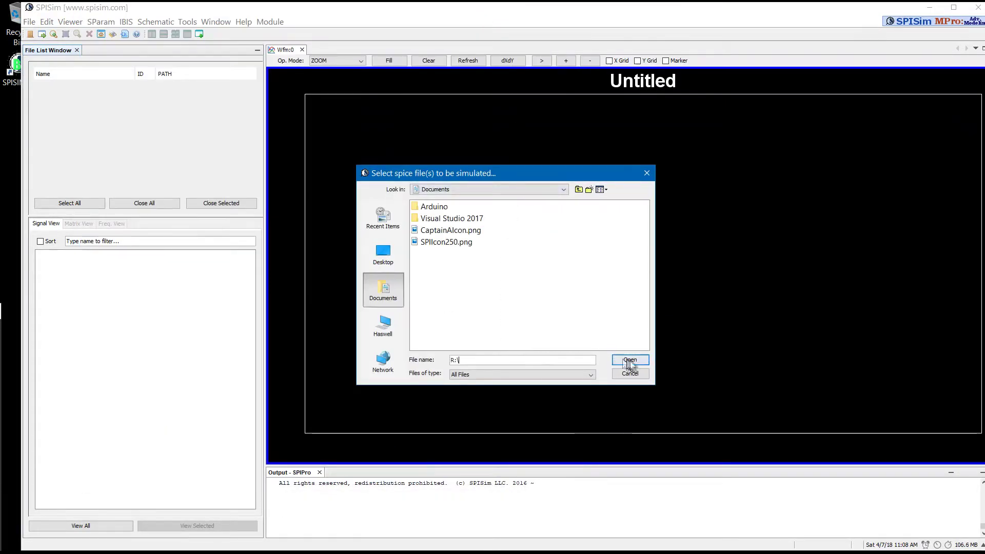
pyautogui.click(630, 360)
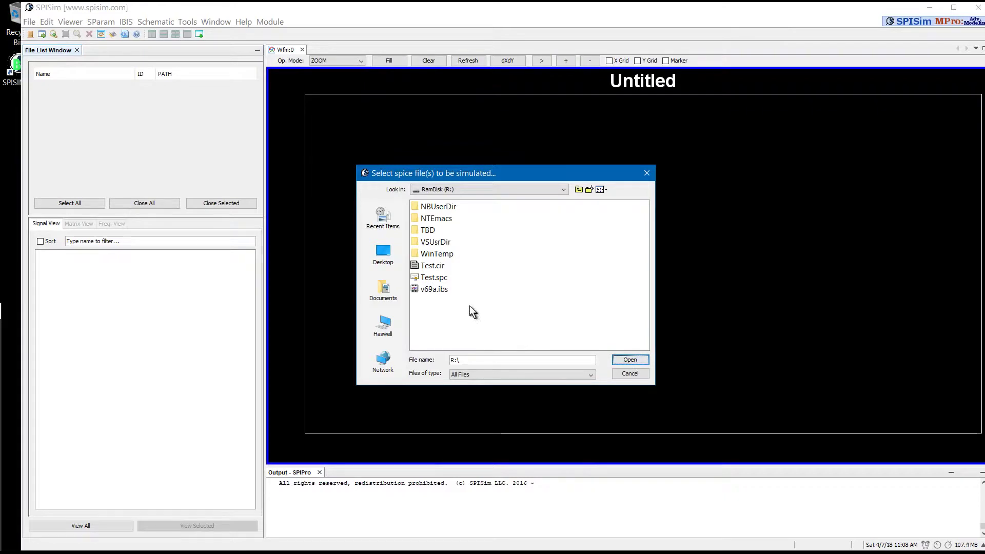
pyautogui.doubleClick(429, 280)
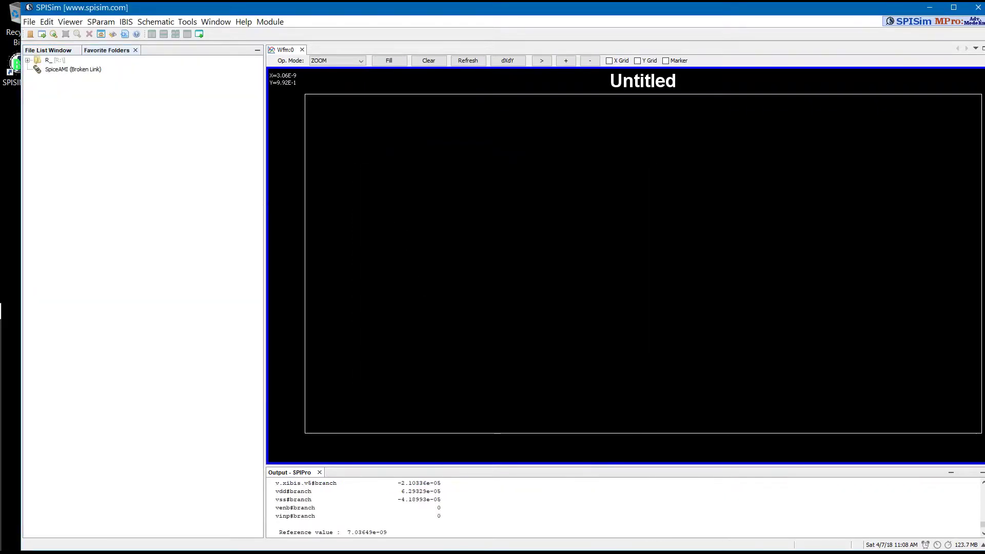
# Drag Test.raw from the RamDisk folder into SPISim's File List Window.
pyautogui.click(57, 51)
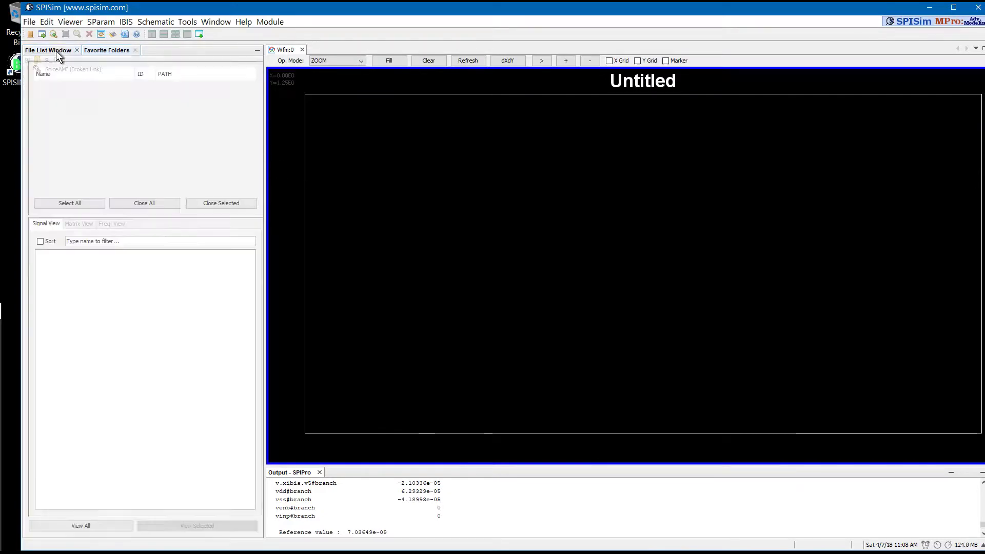
pyautogui.hotkey('alt', 'Tab')
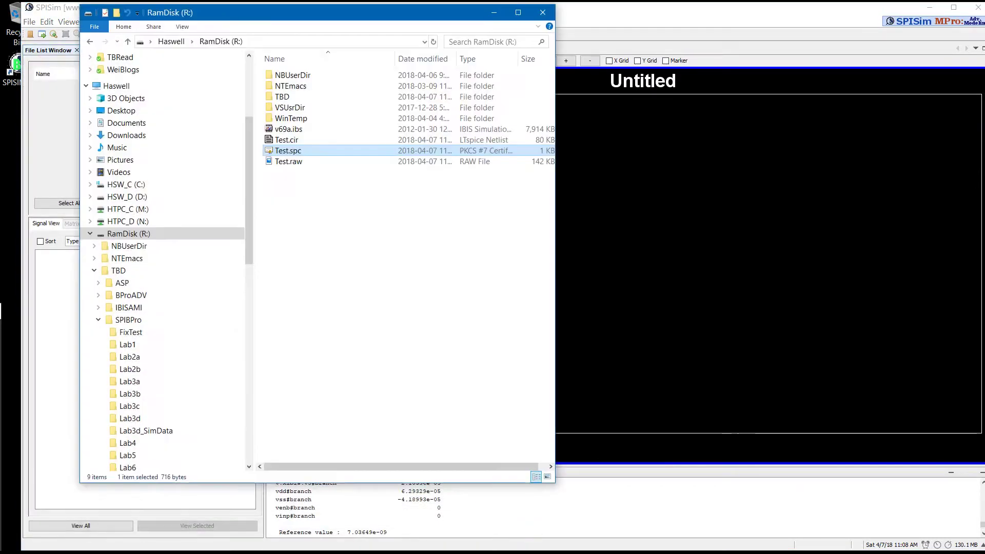
pyautogui.moveTo(328, 15); pyautogui.dragTo(489, 63)
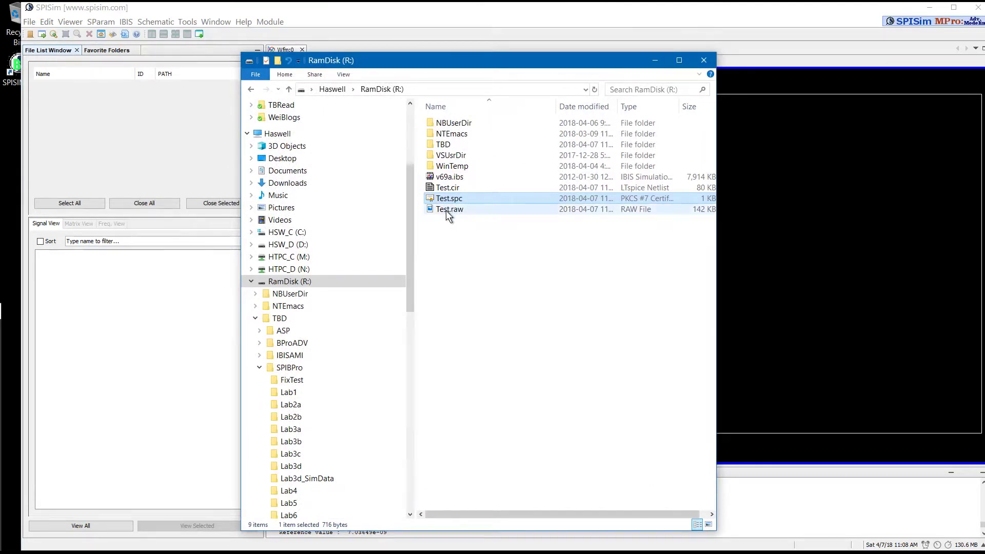
pyautogui.moveTo(445, 211); pyautogui.dragTo(145, 165)
# Plot the v(ninp) input and v(nout) output waveforms together.
pyautogui.click(368, 31)
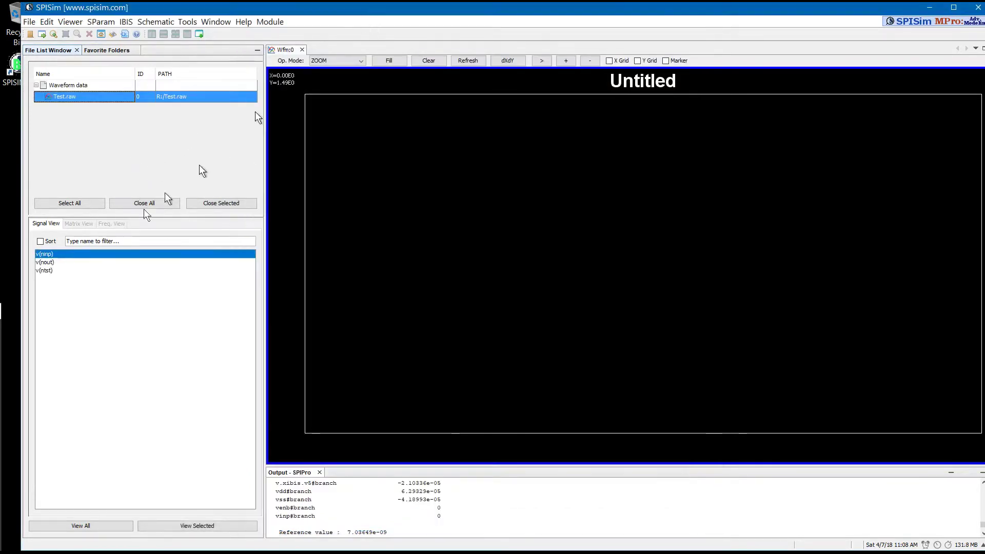
pyautogui.doubleClick(56, 256)
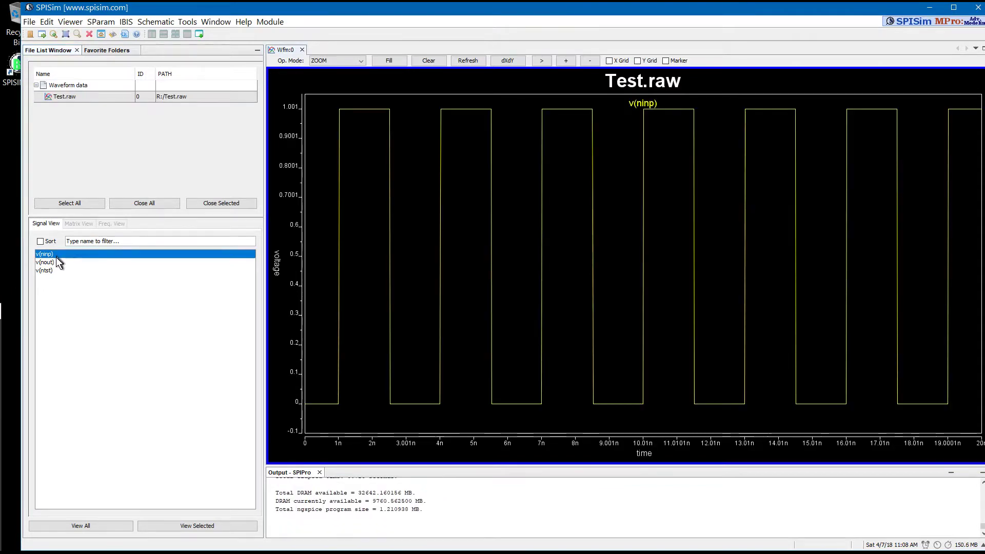
pyautogui.doubleClick(56, 262)
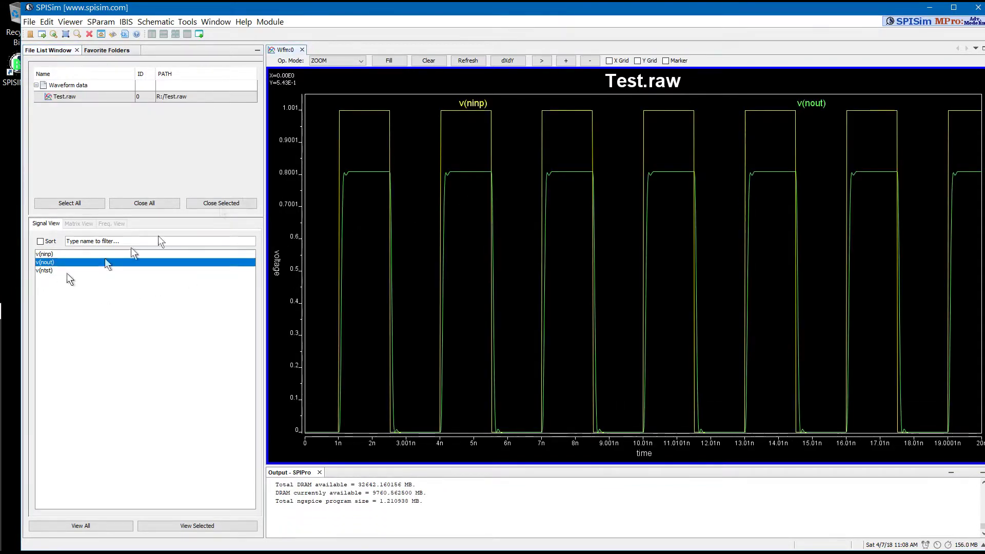
# Clear the plot, close all loaded files and close the Favorite Folders panel.
pyautogui.click(429, 61)
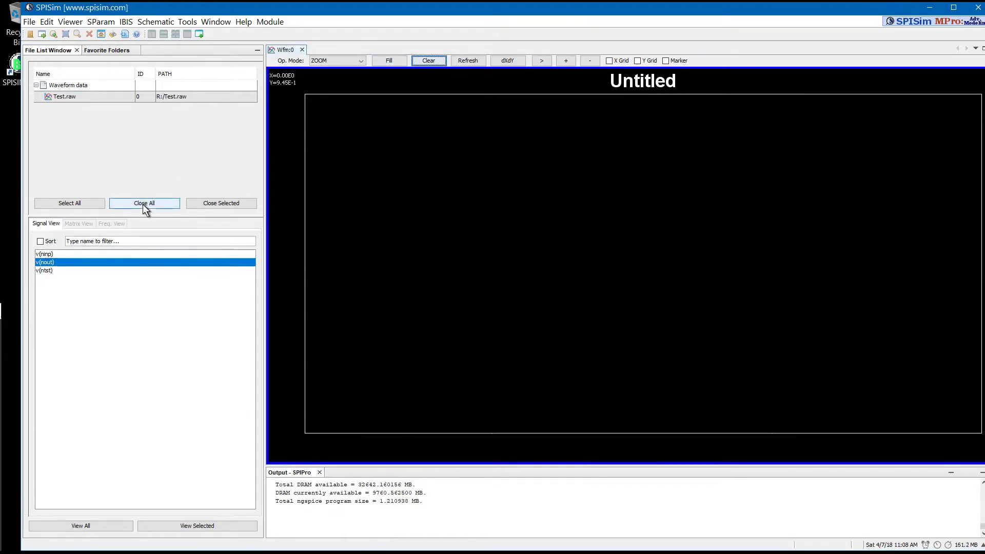
pyautogui.click(143, 205)
pyautogui.click(122, 52)
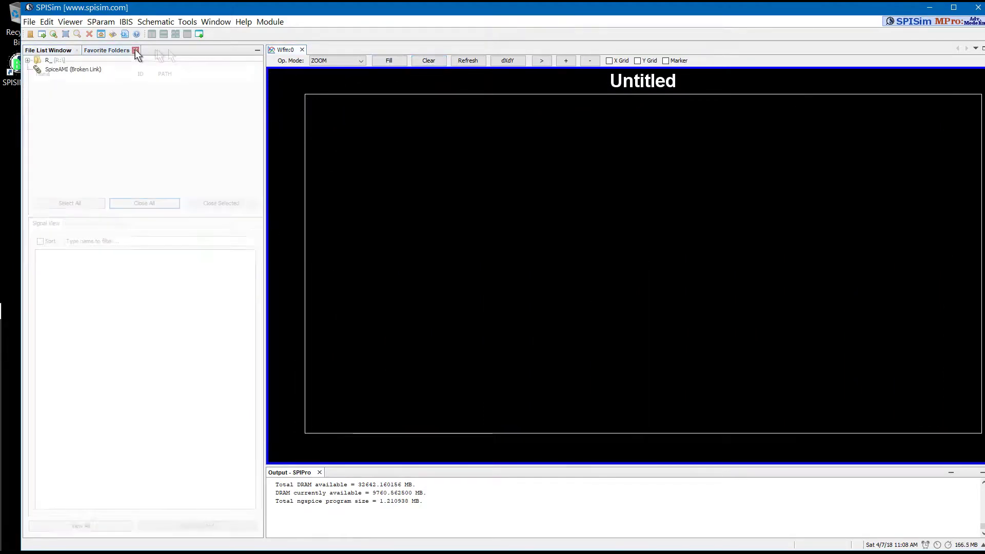
pyautogui.click(135, 50)
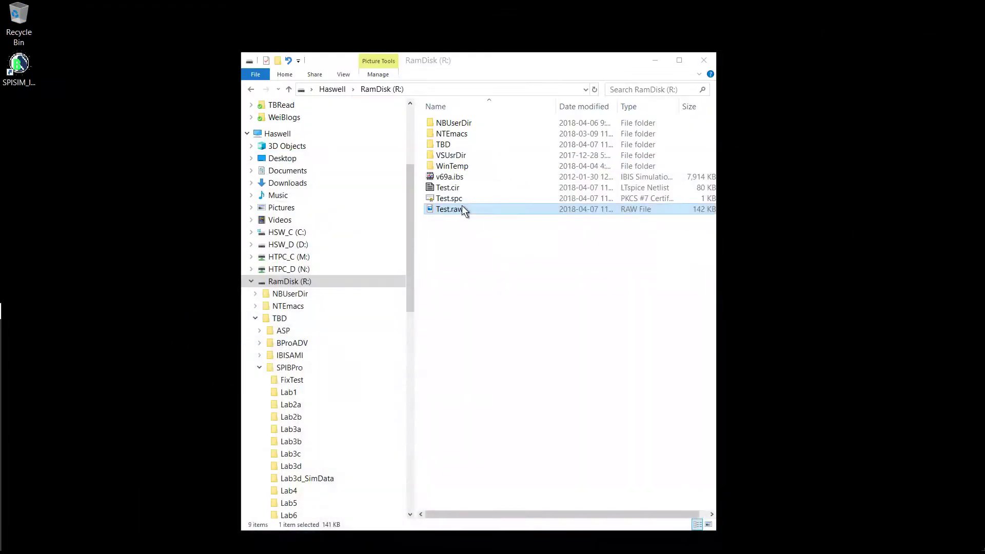
pyautogui.moveTo(464, 210); pyautogui.dragTo(28, 69)
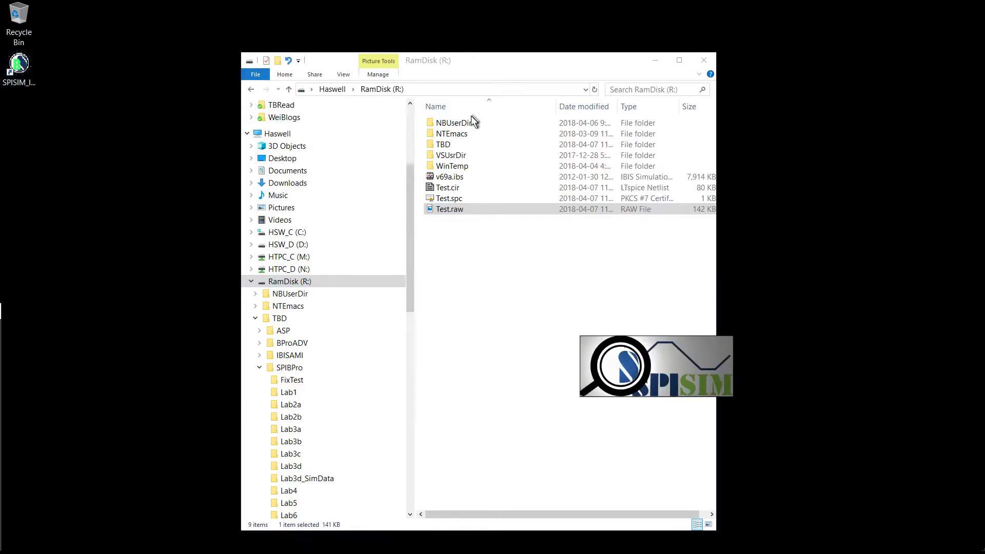
# Select Test.cir through Test.raw, delete them, and drag the Convert IBIS dialog forward.
pyautogui.click(440, 209)
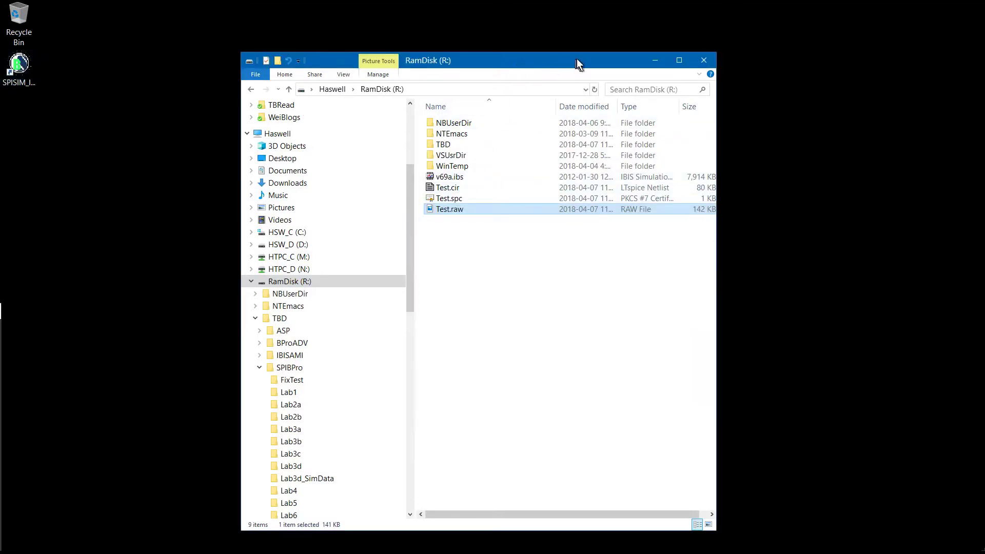
pyautogui.keyDown('shift'); pyautogui.click(442, 208); pyautogui.keyUp('shift')
pyautogui.press('Delete')
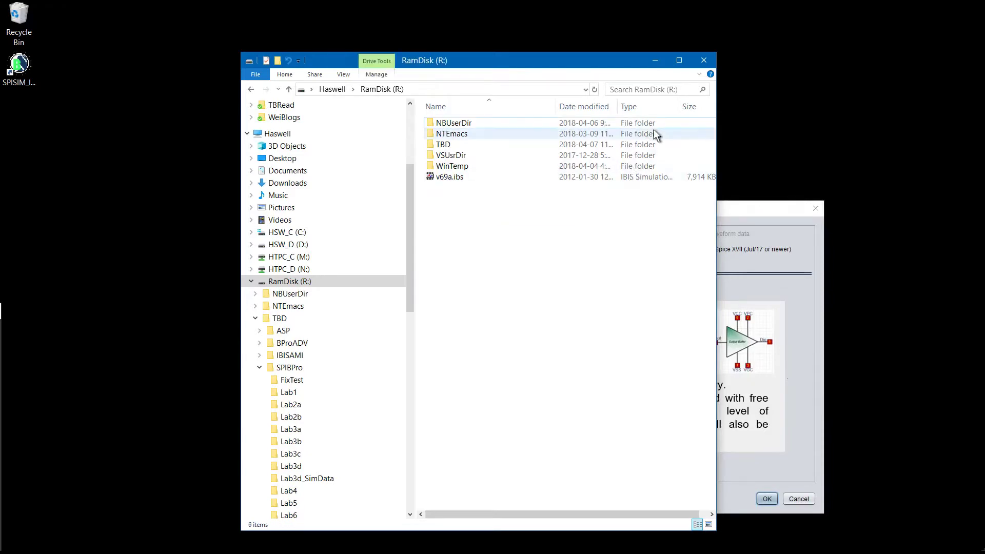
pyautogui.moveTo(733, 209); pyautogui.dragTo(344, 62)
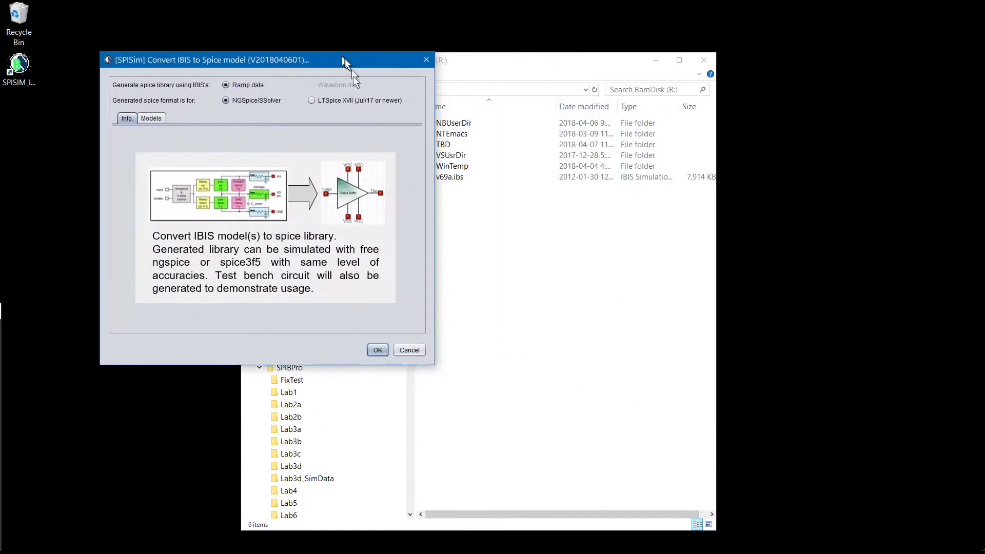
# Choose LTspice XVII output format and set the output library to R:\Test.cir.
pyautogui.click(311, 100)
pyautogui.click(149, 118)
pyautogui.moveTo(276, 151); pyautogui.dragTo(125, 151)
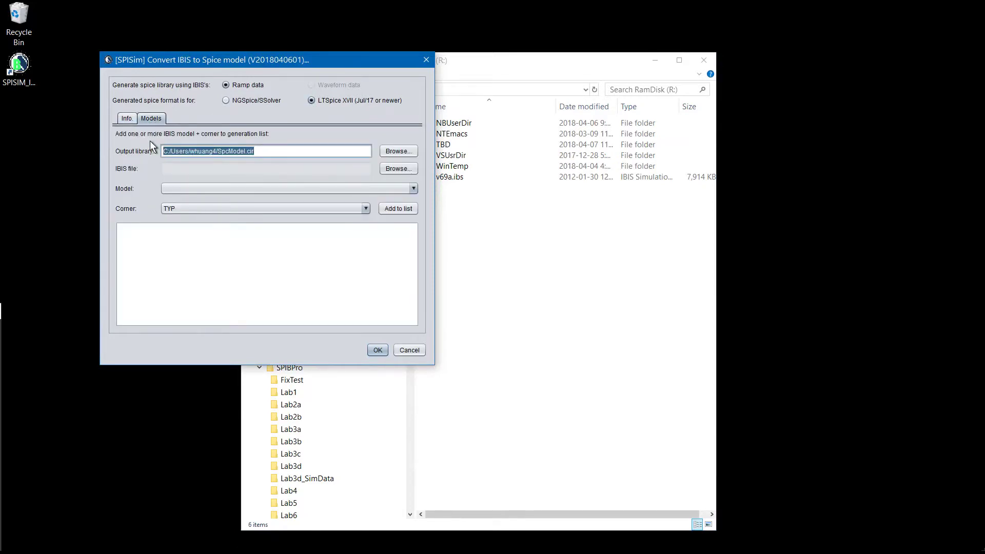
pyautogui.write('R:\\Test.co')
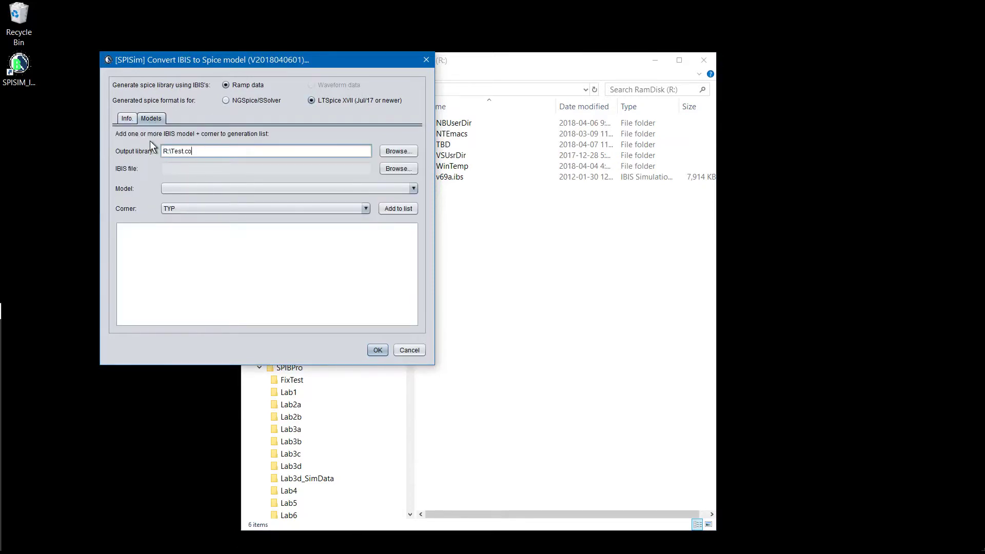
pyautogui.press('BackSpace')
pyautogui.write('ir')
# Load R:\v69a.ibs as the IBIS file by pasting the RamDisk path.
pyautogui.click(400, 168)
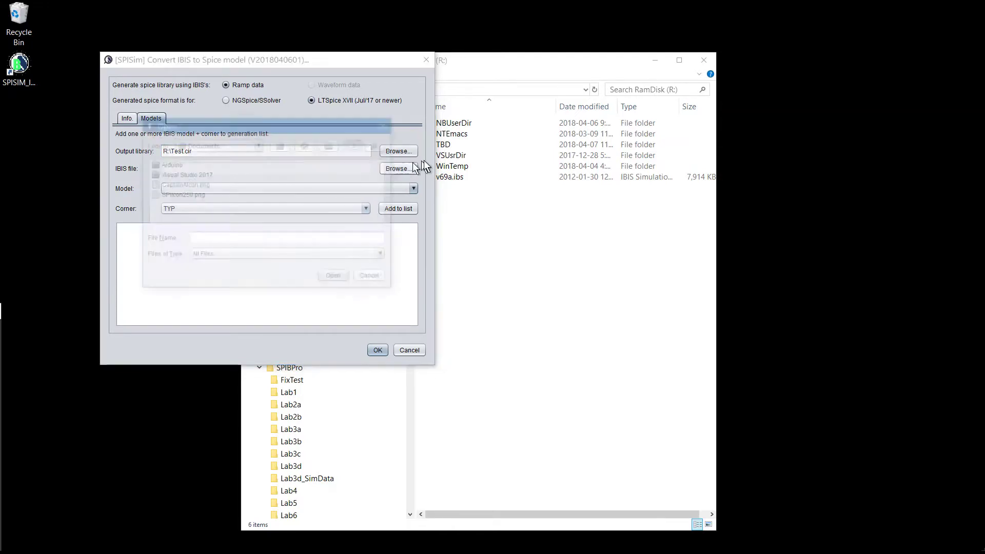
pyautogui.click(534, 74)
pyautogui.click(411, 90)
pyautogui.hotkey('ctrl', 'c')
pyautogui.click(240, 119)
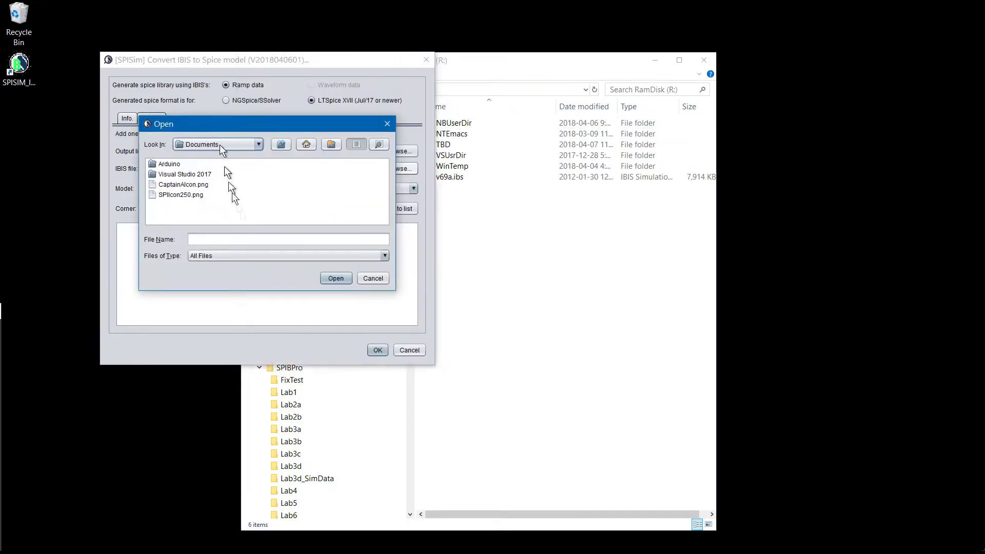
pyautogui.click(250, 235)
pyautogui.hotkey('ctrl', 'v')
pyautogui.click(336, 278)
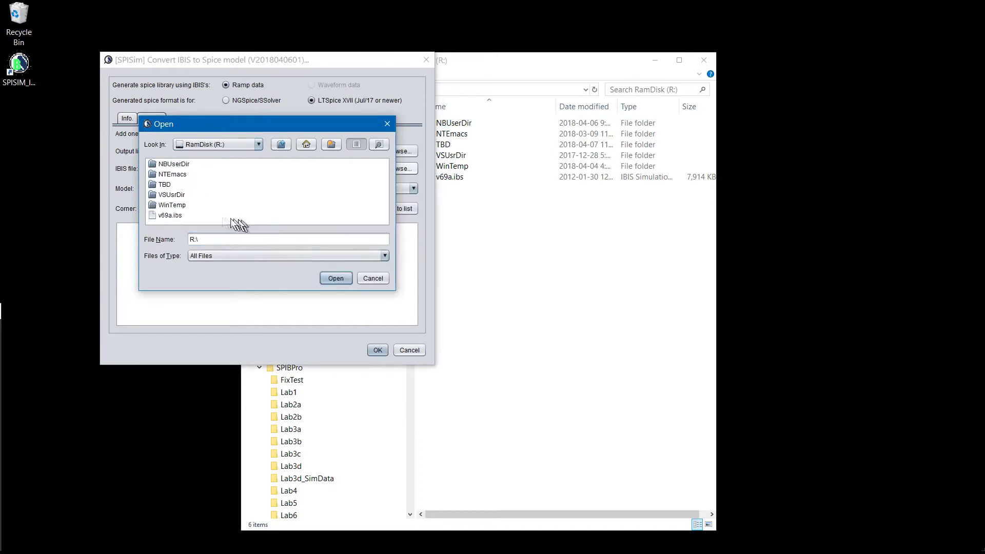
pyautogui.doubleClick(176, 214)
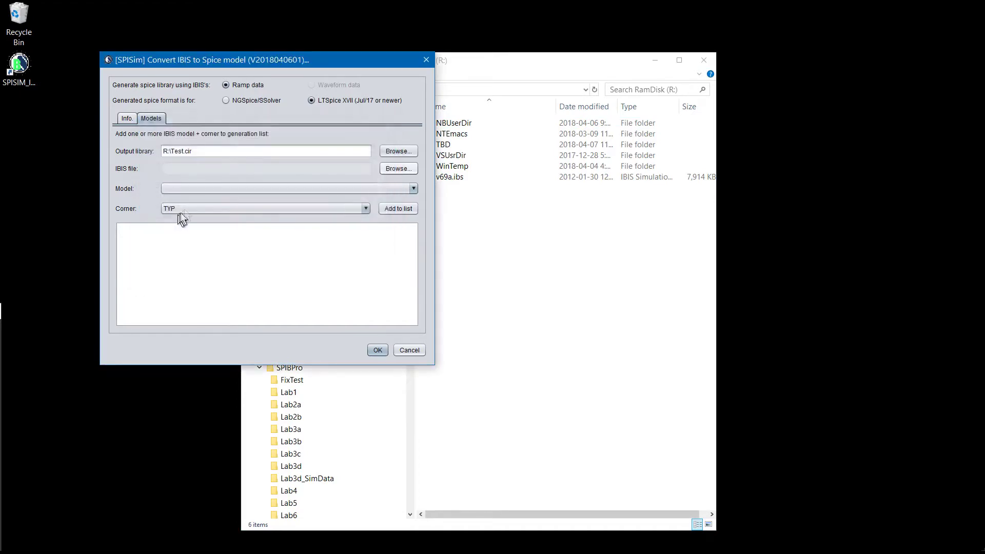
# Add DQ_34_1066 at TYP to the list and generate the library and test bench.
pyautogui.click(377, 189)
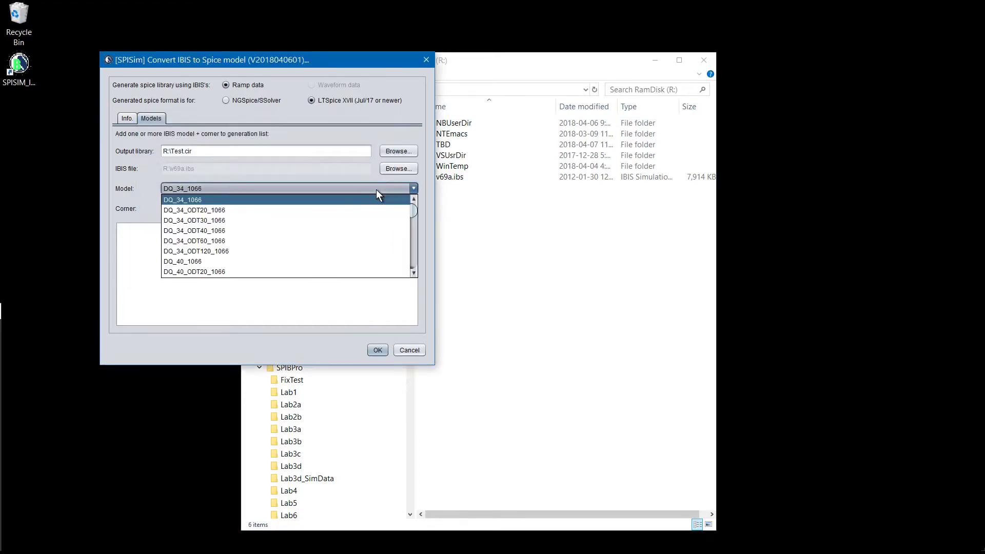
pyautogui.click(324, 204)
pyautogui.click(402, 208)
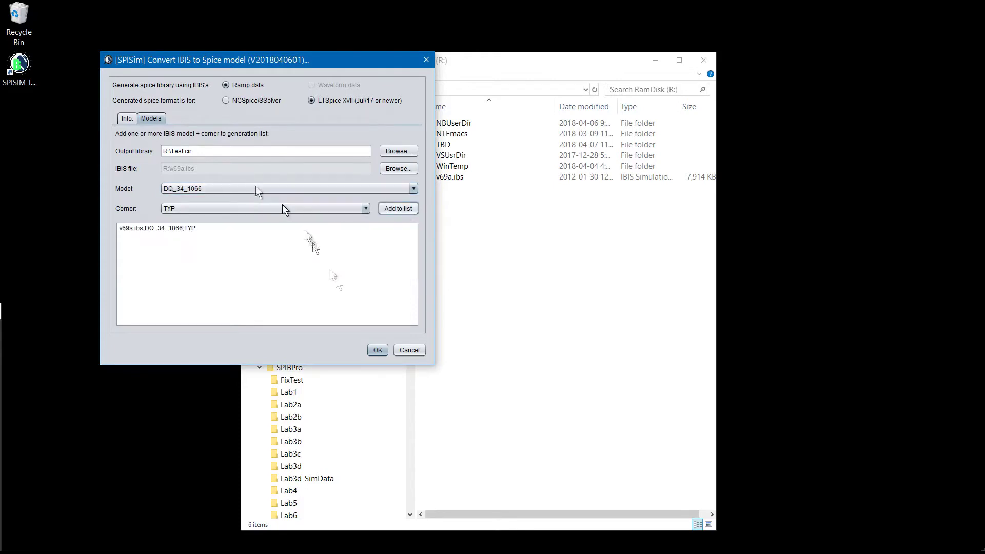
pyautogui.click(382, 351)
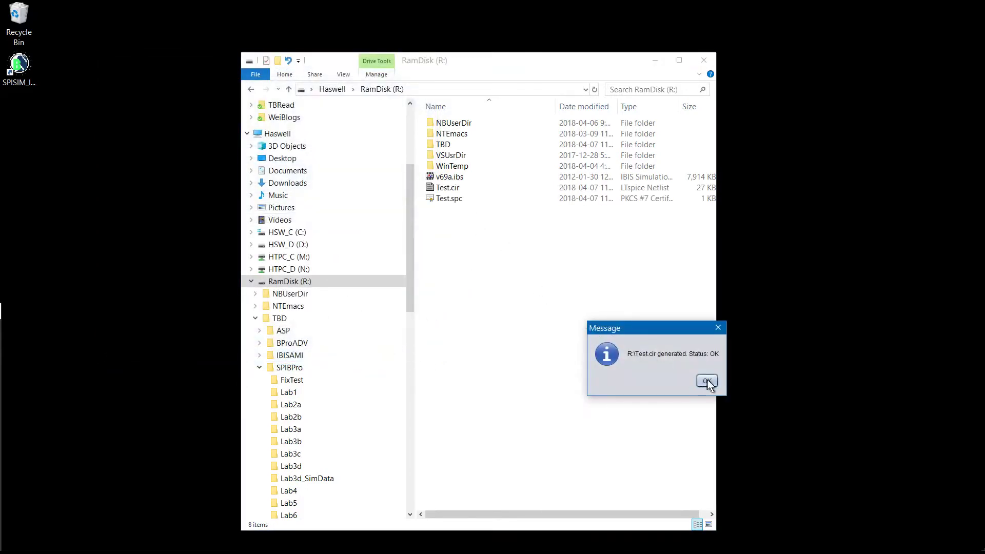
pyautogui.click(707, 381)
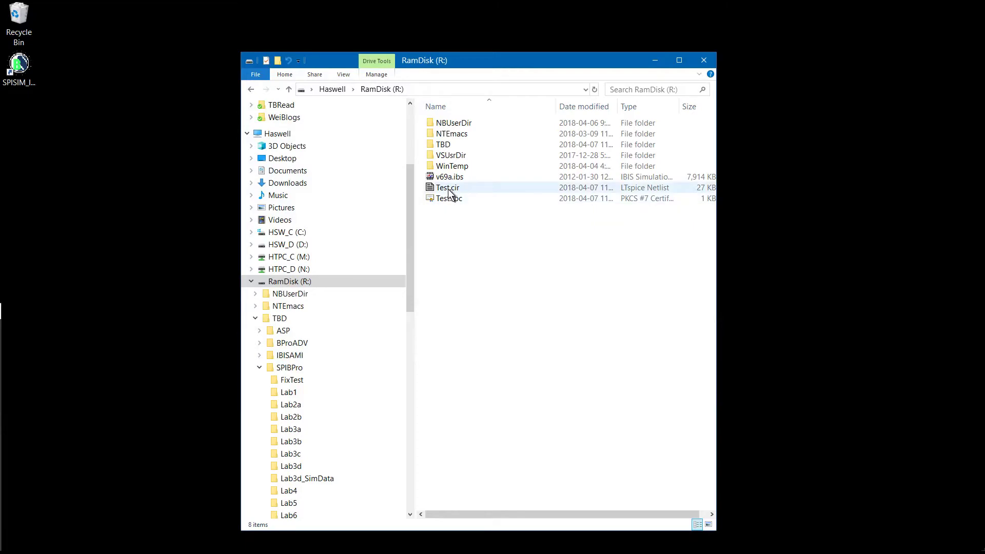
# Move the RamDisk (R:) folder window up and to the left.
pyautogui.moveTo(482, 59); pyautogui.dragTo(348, 26)
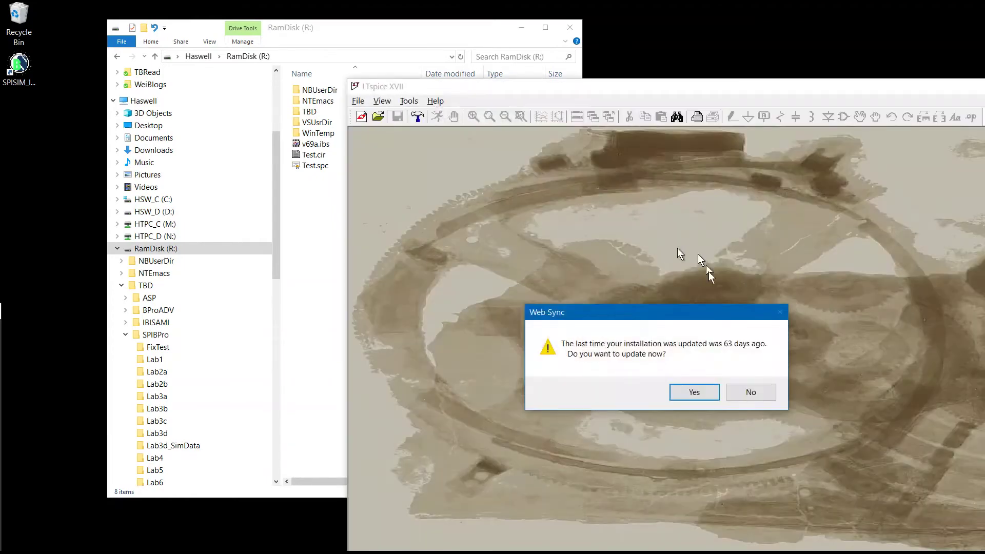
# Decline the LTspice update and open Test.spc from RamDisk (R:) using the All Files (*.*) filter.
pyautogui.click(751, 392)
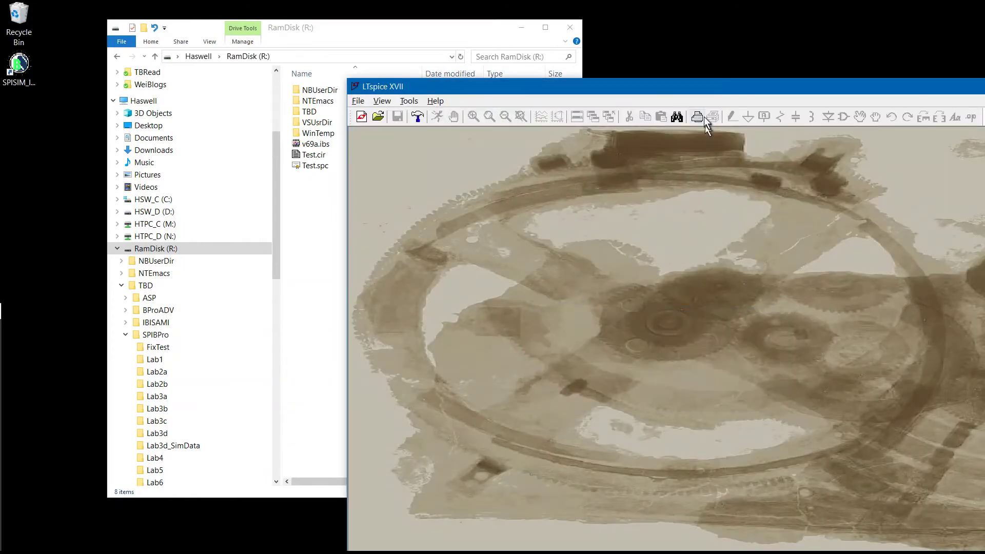
pyautogui.moveTo(704, 92); pyautogui.dragTo(447, 31)
pyautogui.click(105, 38)
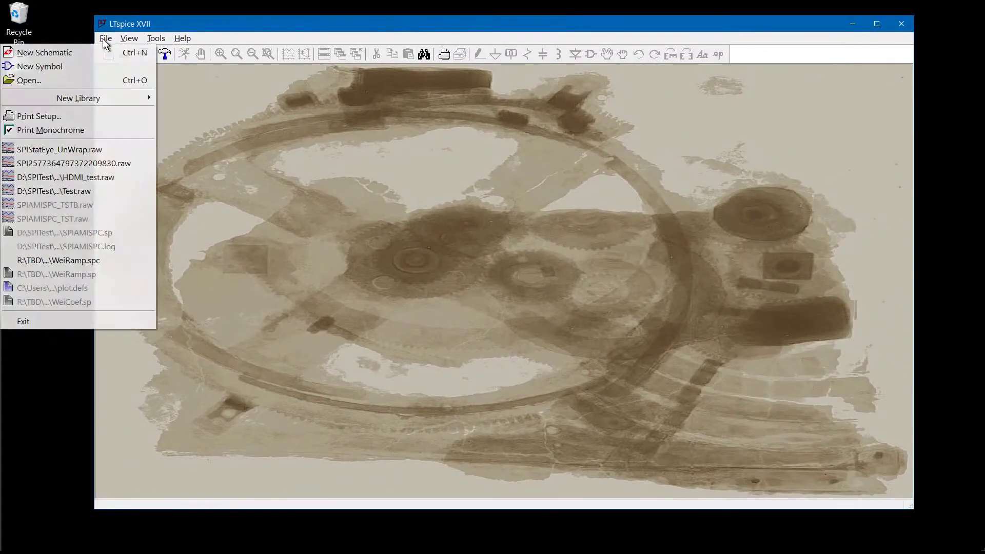
pyautogui.click(57, 83)
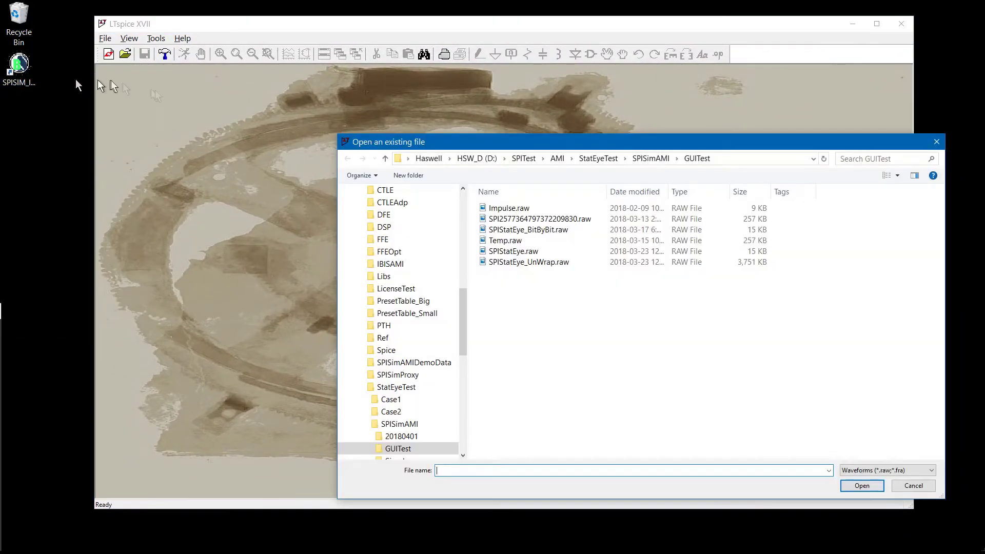
pyautogui.moveTo(520, 146); pyautogui.dragTo(404, 121)
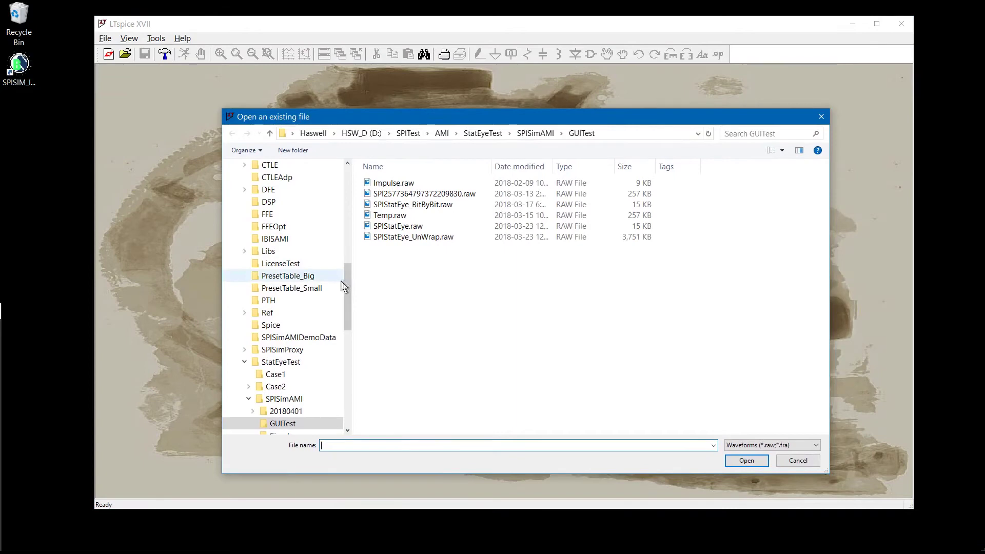
pyautogui.scroll(-10, 340, 282)
pyautogui.click(271, 374)
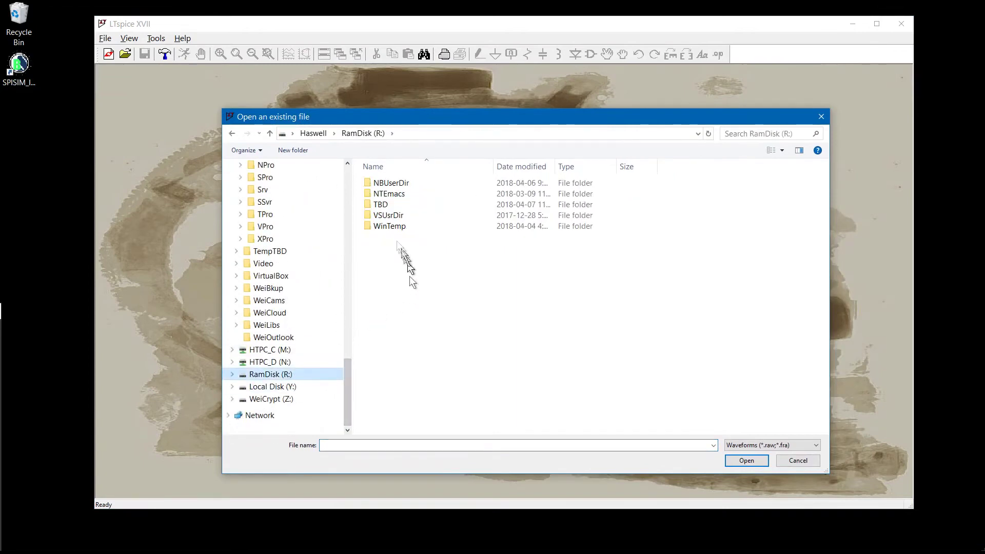
pyautogui.click(750, 447)
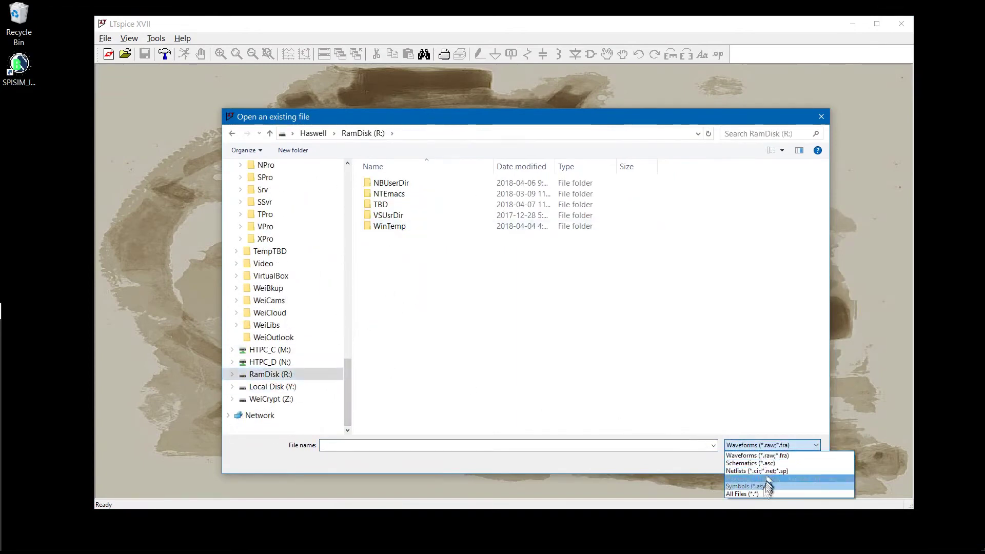
pyautogui.click(763, 495)
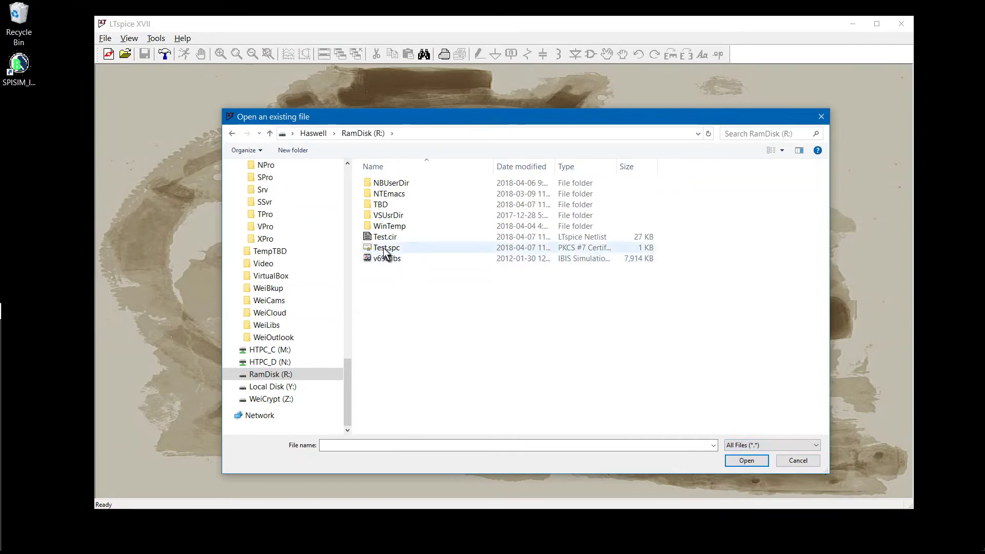
pyautogui.doubleClick(384, 249)
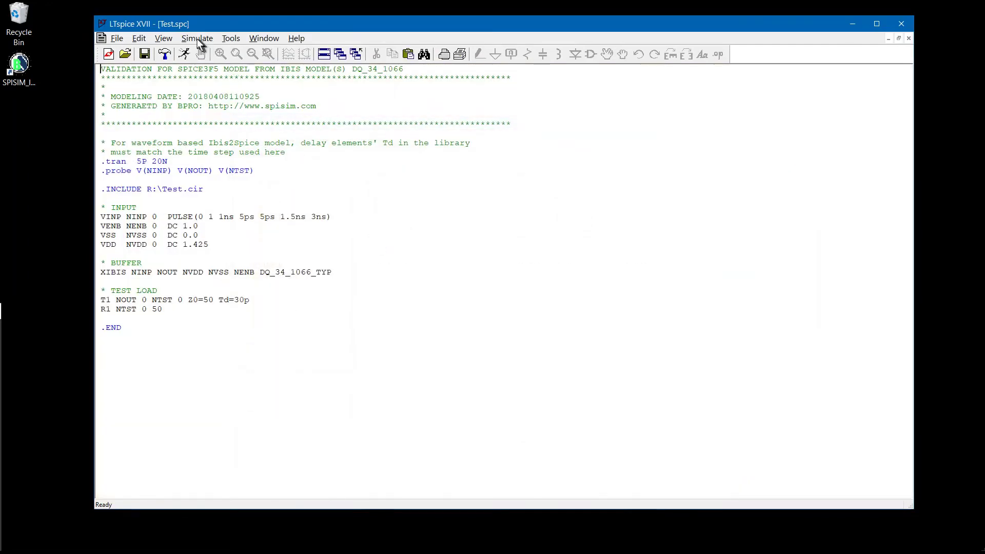
pyautogui.rightClick(115, 49)
# Run the Test.spc simulation and plot the V(nout) output waveform.
pyautogui.click(187, 54)
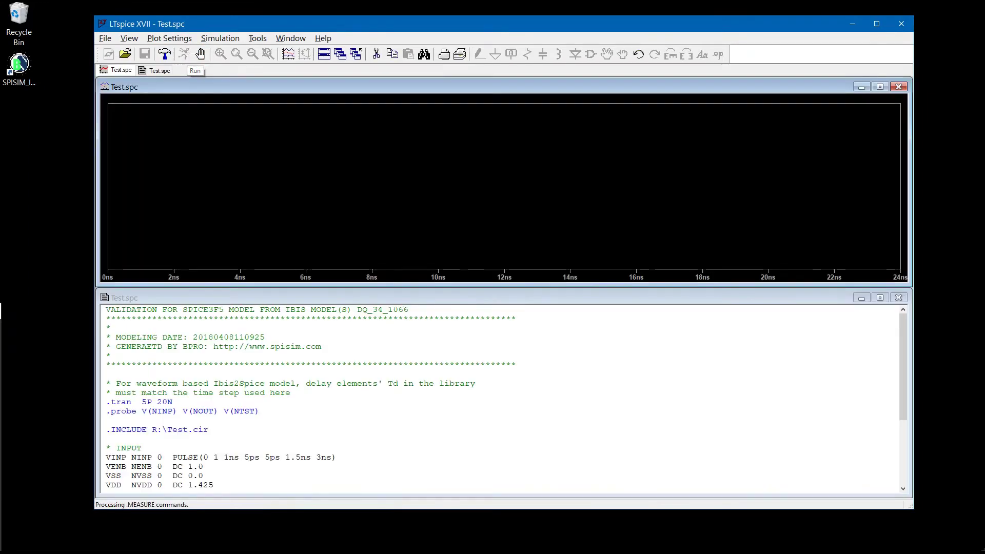
pyautogui.click(169, 38)
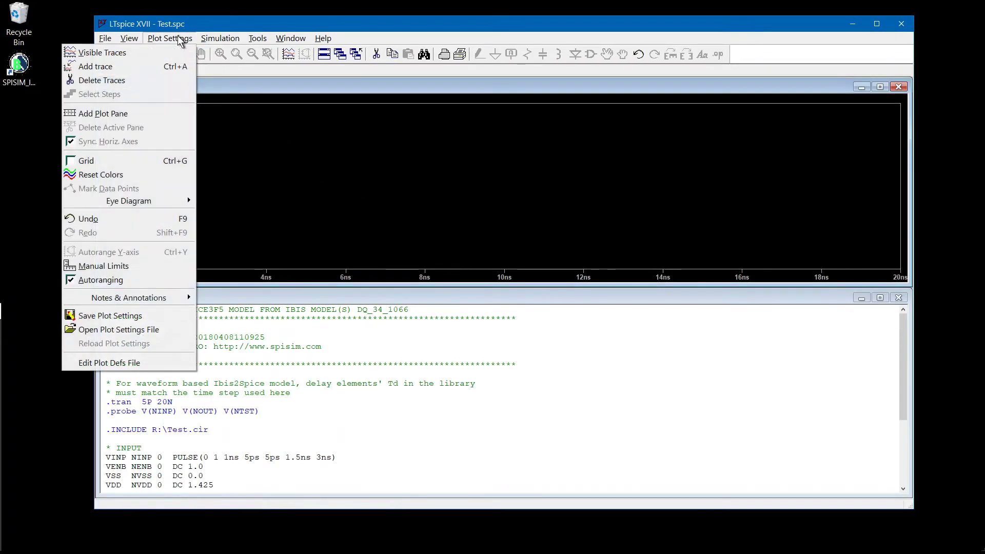
pyautogui.click(172, 49)
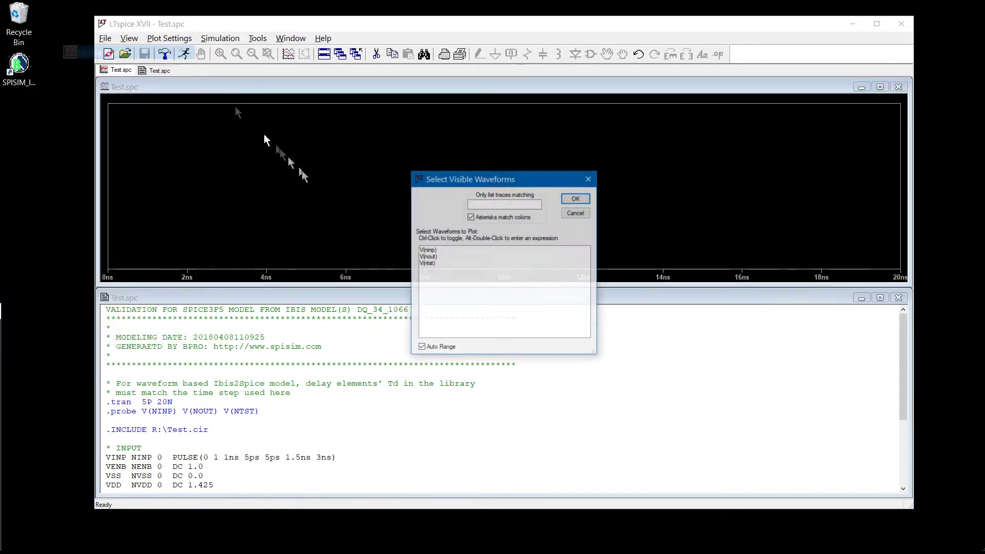
pyautogui.doubleClick(429, 256)
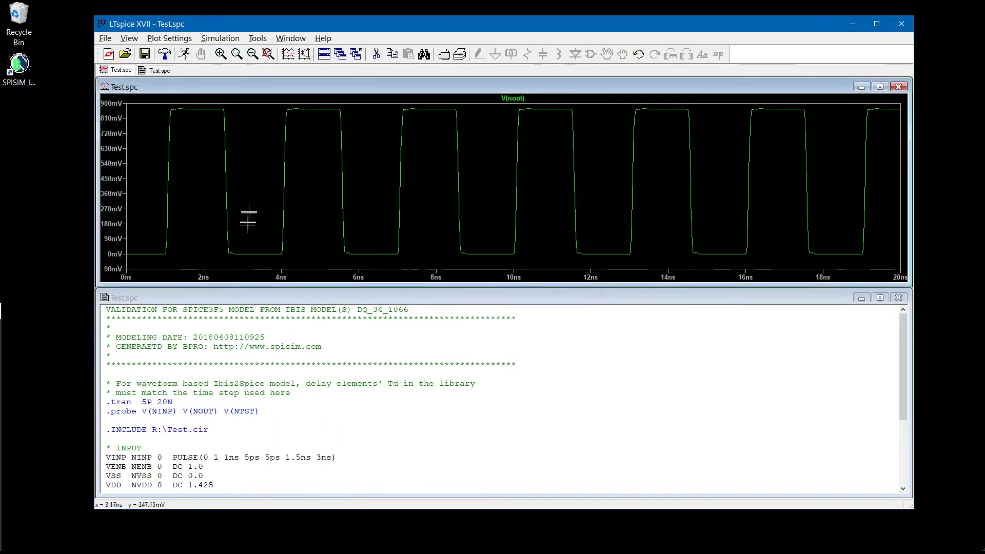
# Switch the visible trace to the V(ninp) input pulses.
pyautogui.click(169, 38)
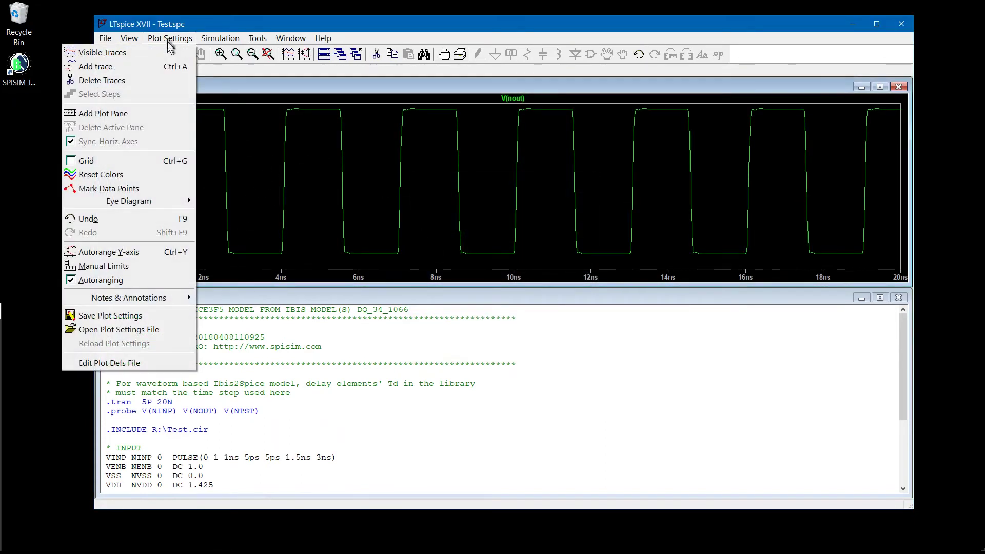
pyautogui.click(154, 53)
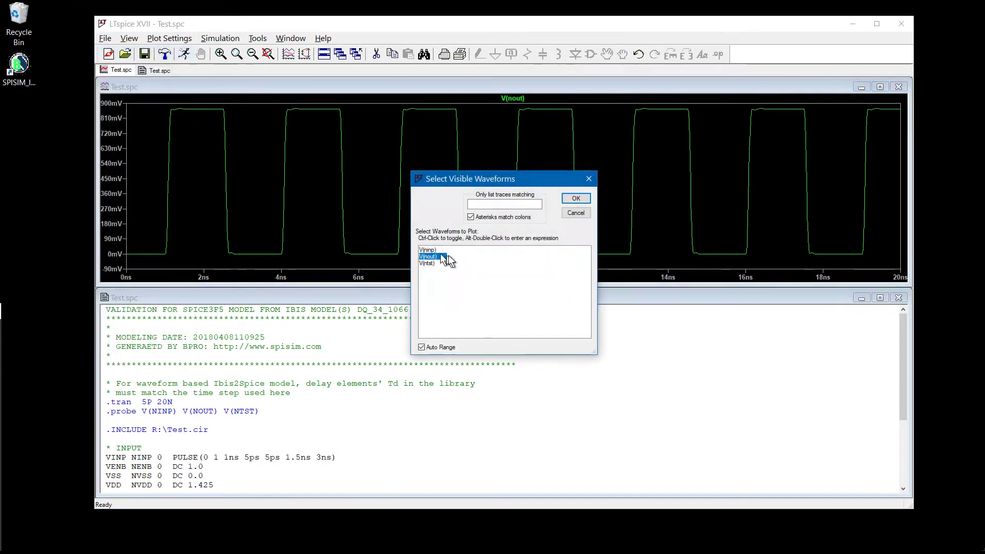
pyautogui.doubleClick(436, 251)
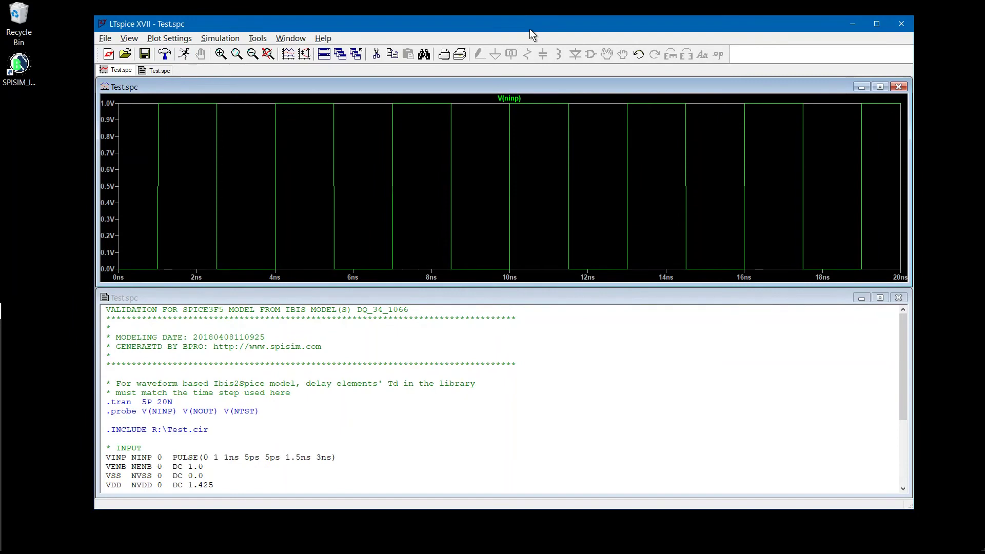
# Shift the LTspice window left, then shrink the netlist pane and stretch the V(ninp) plot pane down.
pyautogui.moveTo(528, 24); pyautogui.dragTo(480, 21)
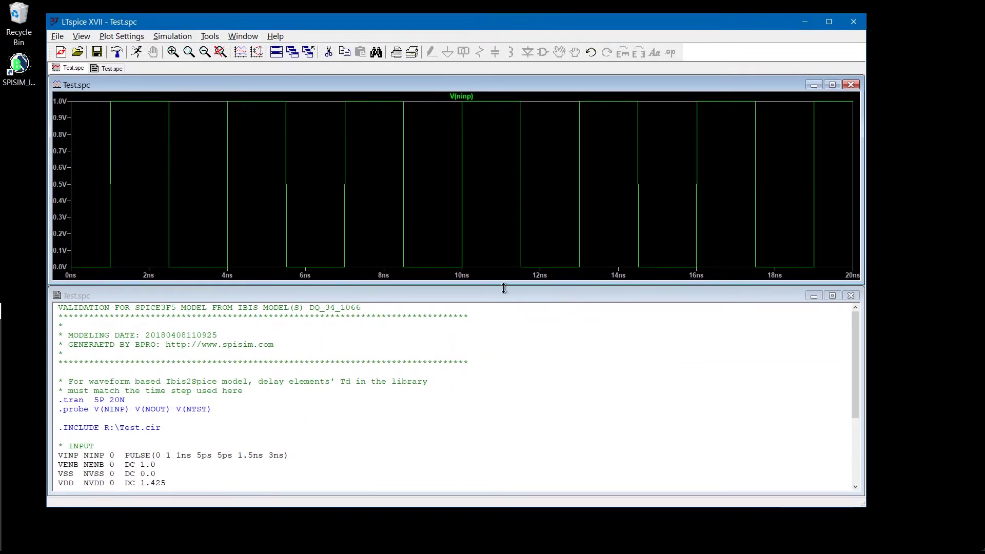
pyautogui.moveTo(504, 286); pyautogui.dragTo(528, 384)
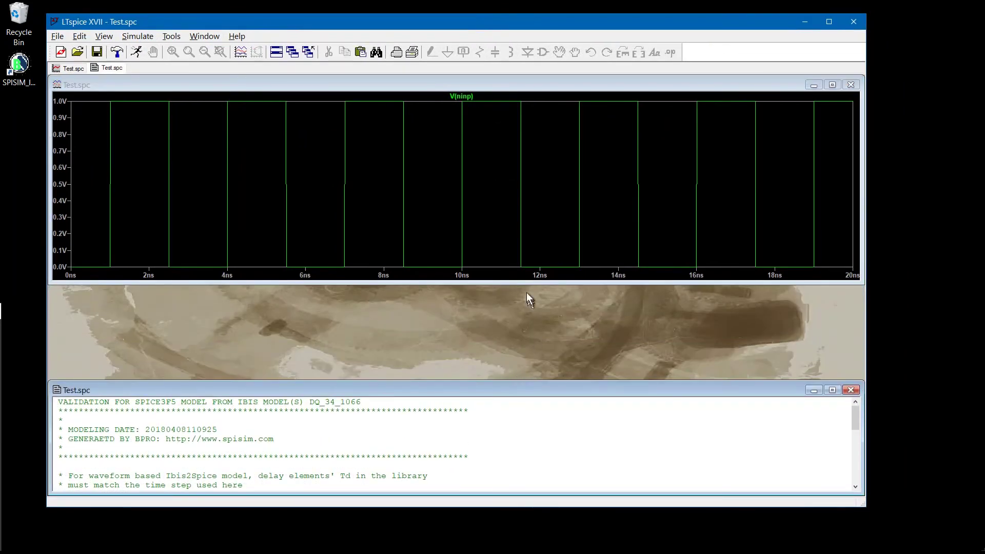
pyautogui.moveTo(526, 284); pyautogui.dragTo(524, 379)
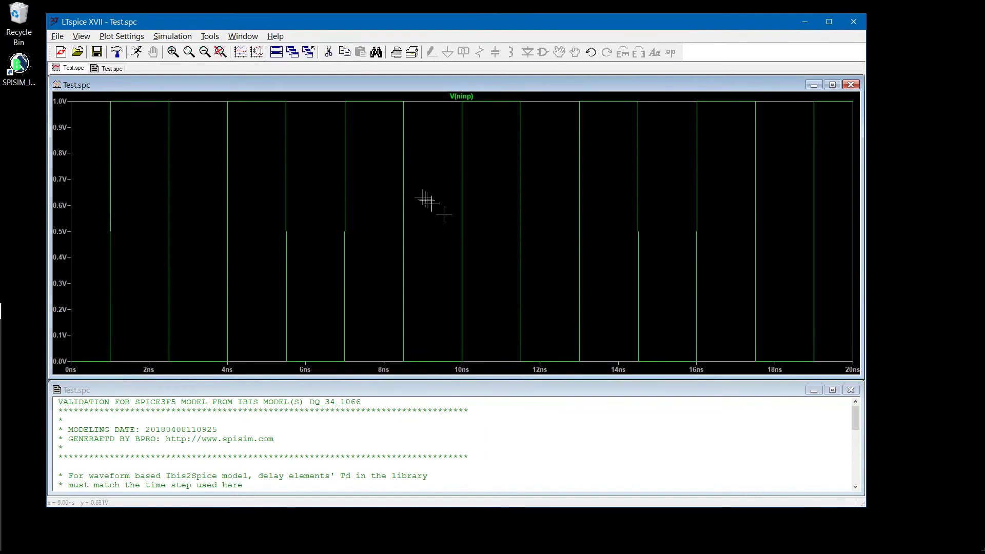